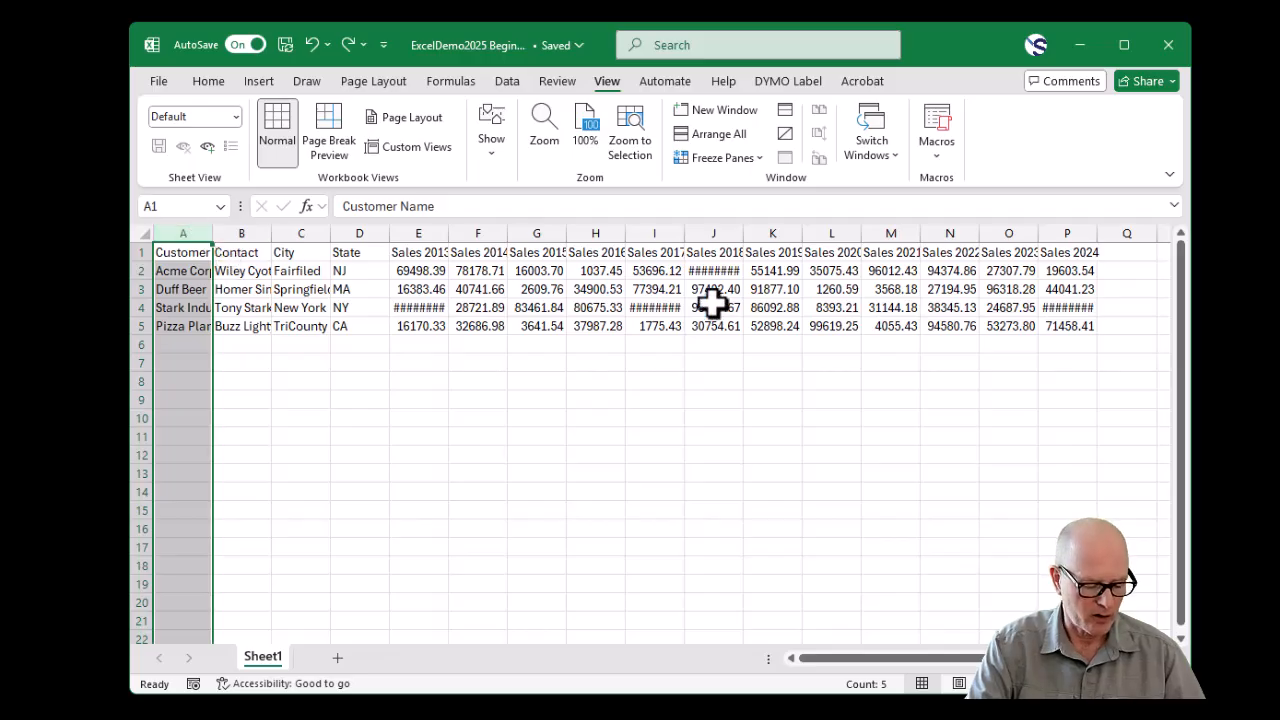
- Autofit columns A through P so the customer details and sales figures display in full
shift+click(1073, 233)
click(166, 252)
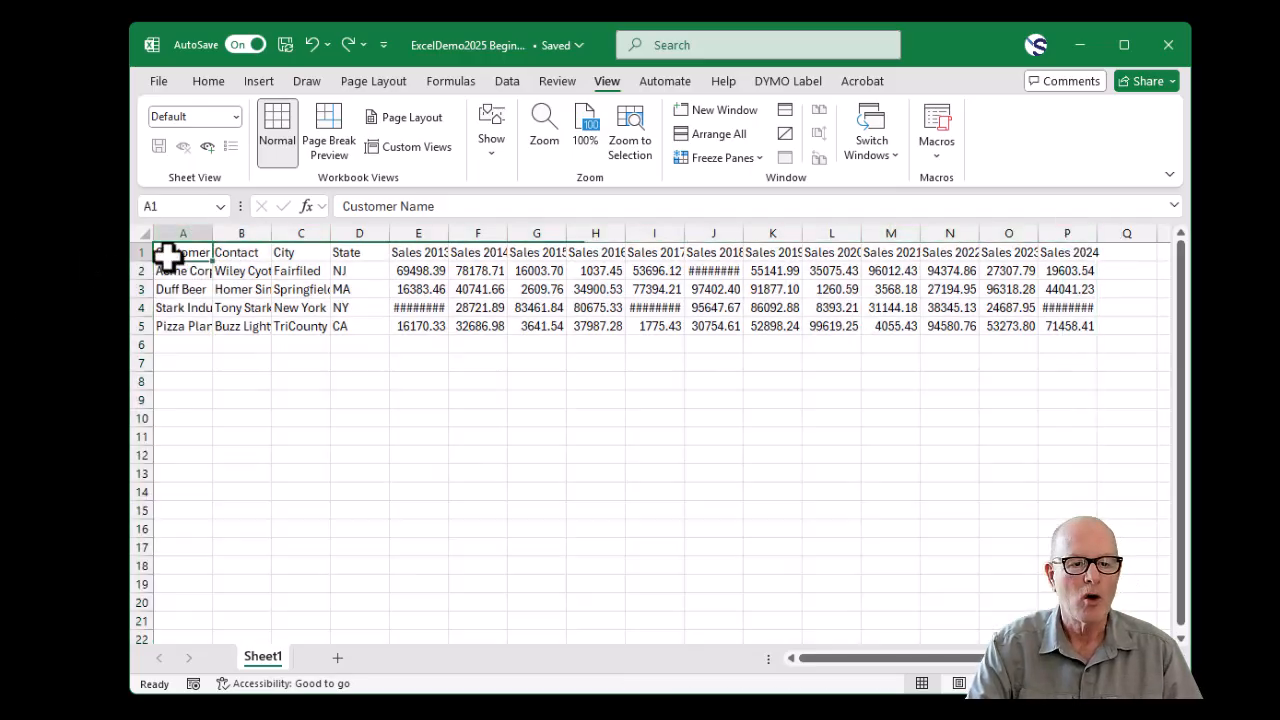
click(178, 204)
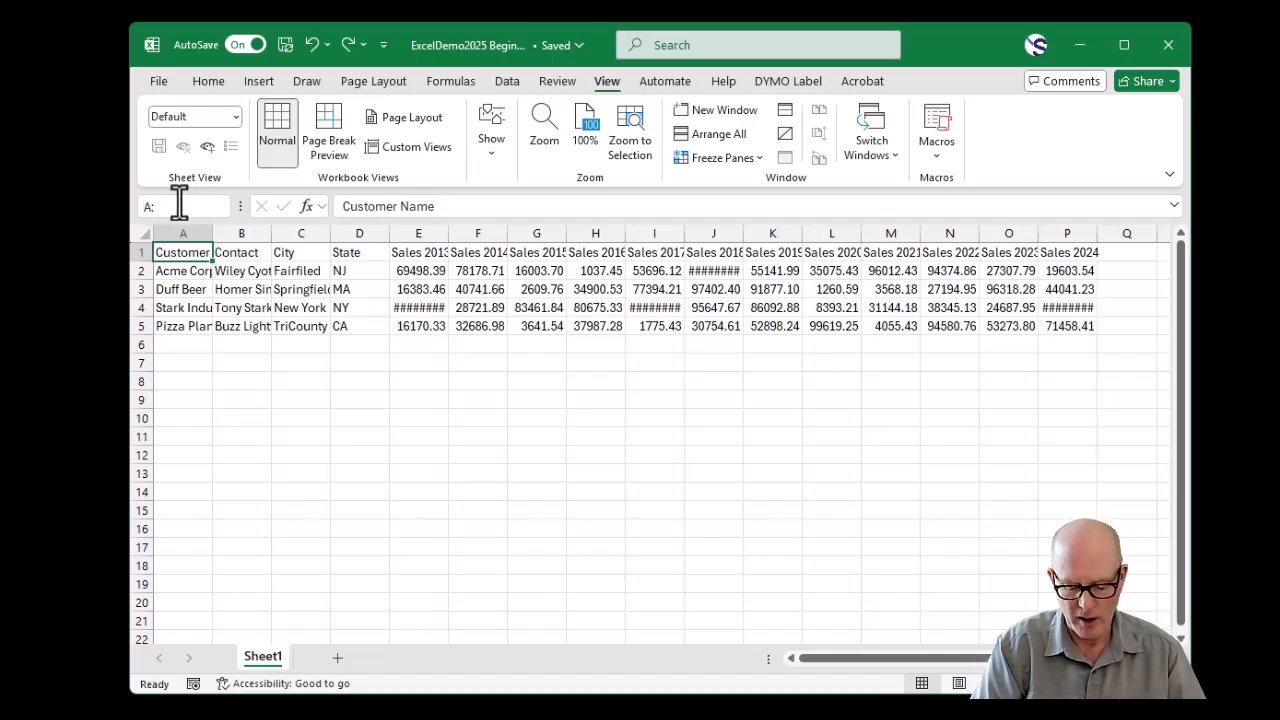
text(A:P)
key(Return)
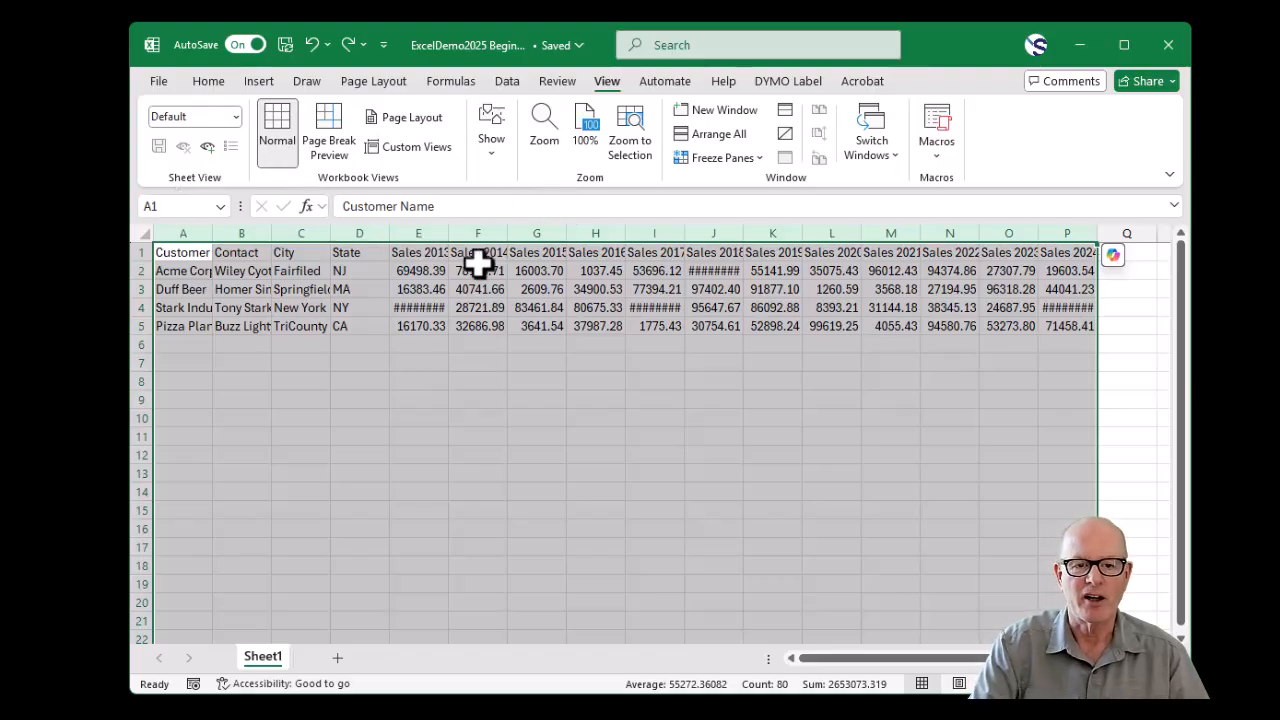
double_click(1097, 233)
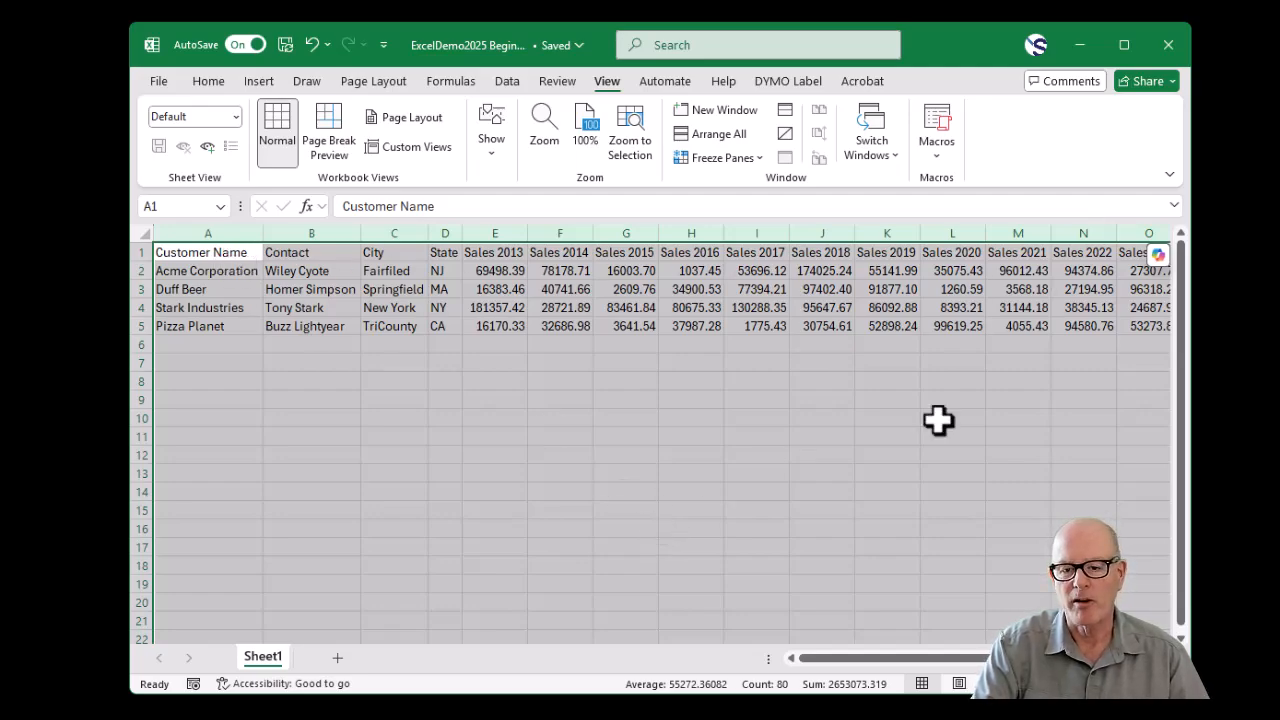
drag(860, 658, 814, 680)
click(626, 509)
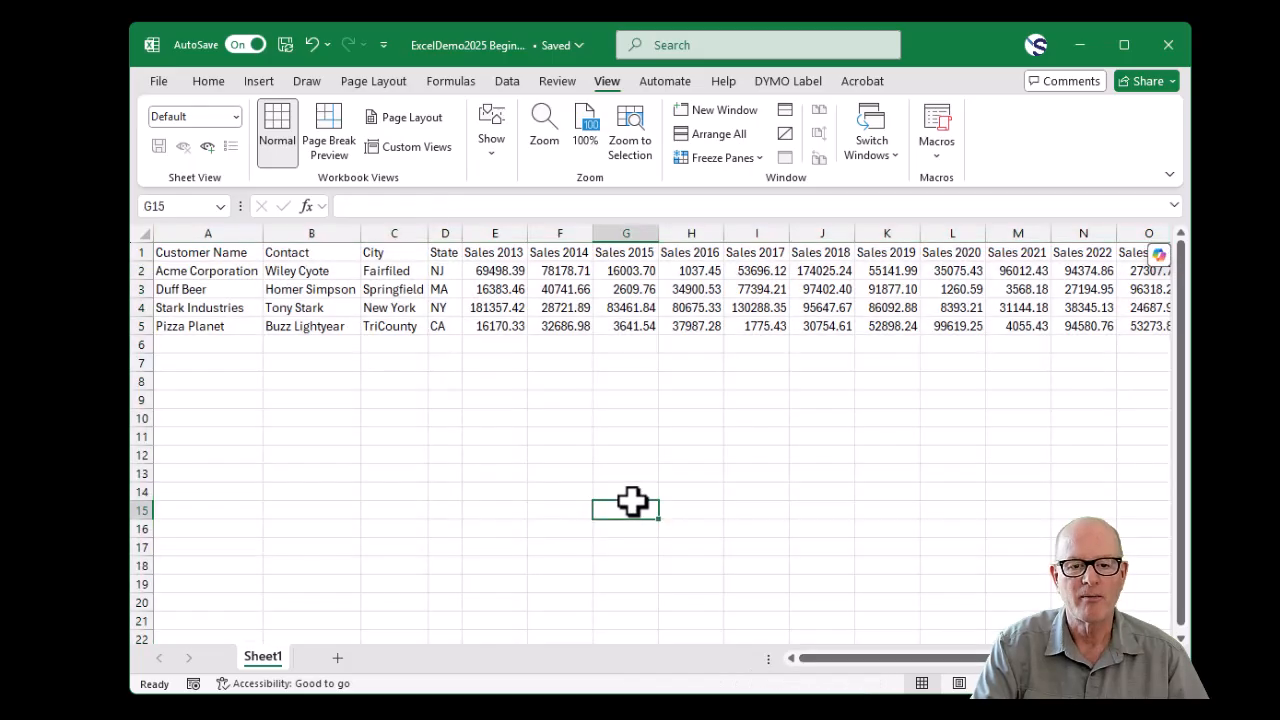
- Try the percent and comma styles on sales figures E2:P5, and settle on the dollar accounting format
drag(512, 268, 1094, 330)
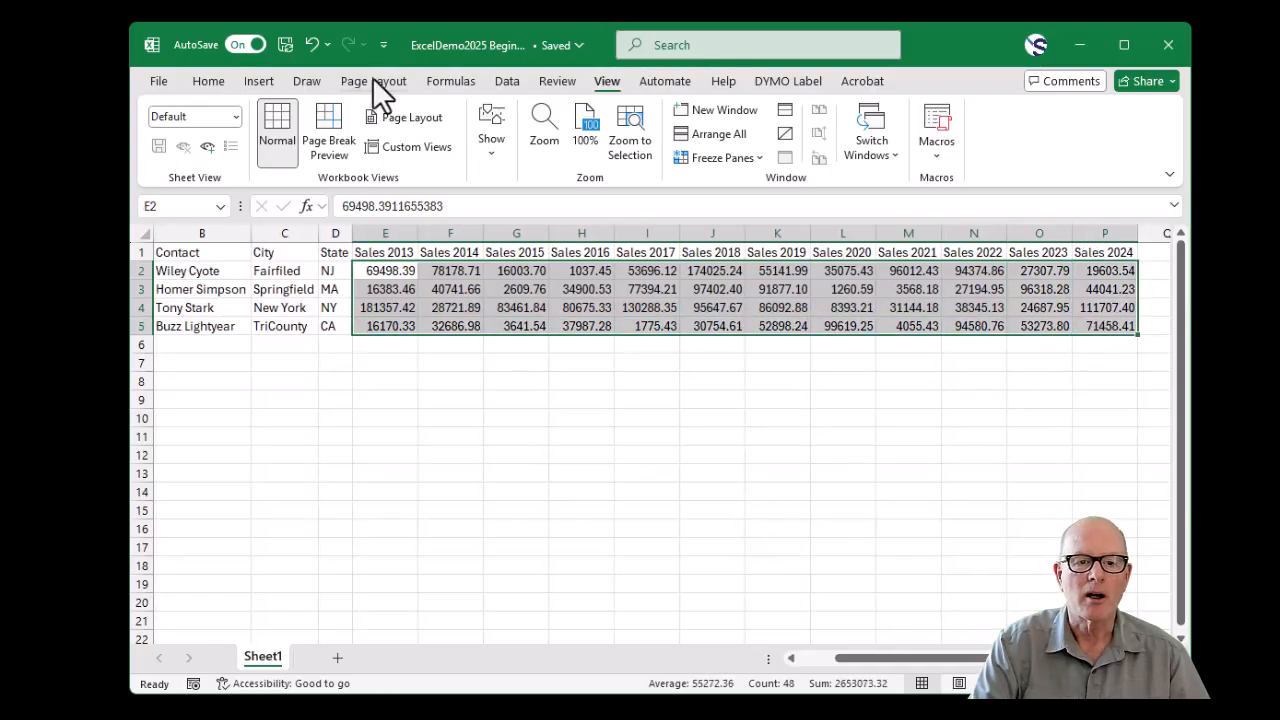
click(210, 81)
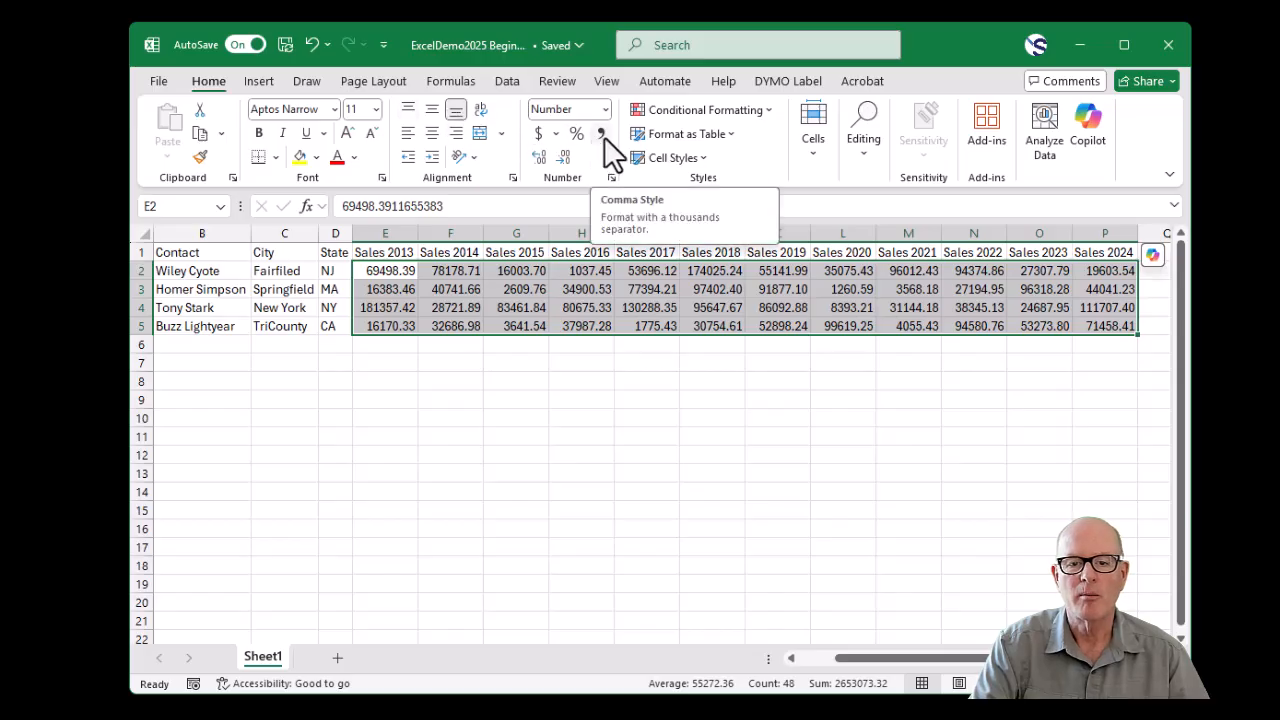
click(576, 134)
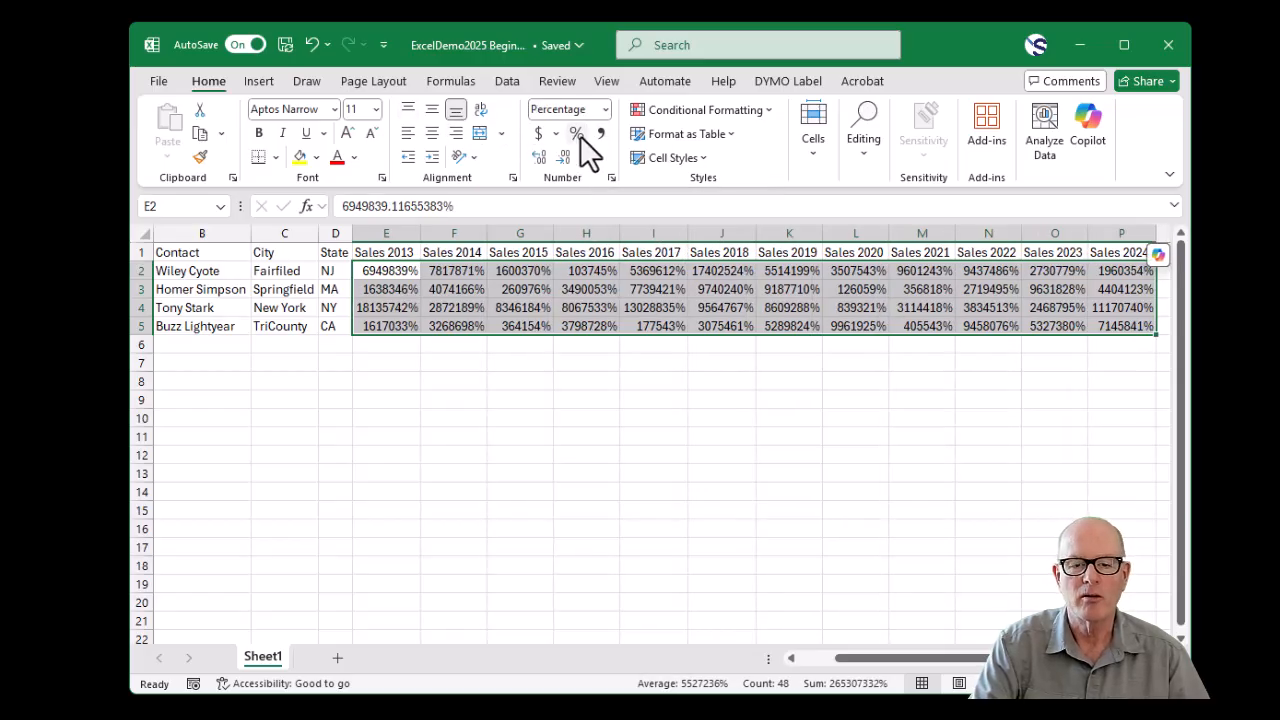
click(603, 134)
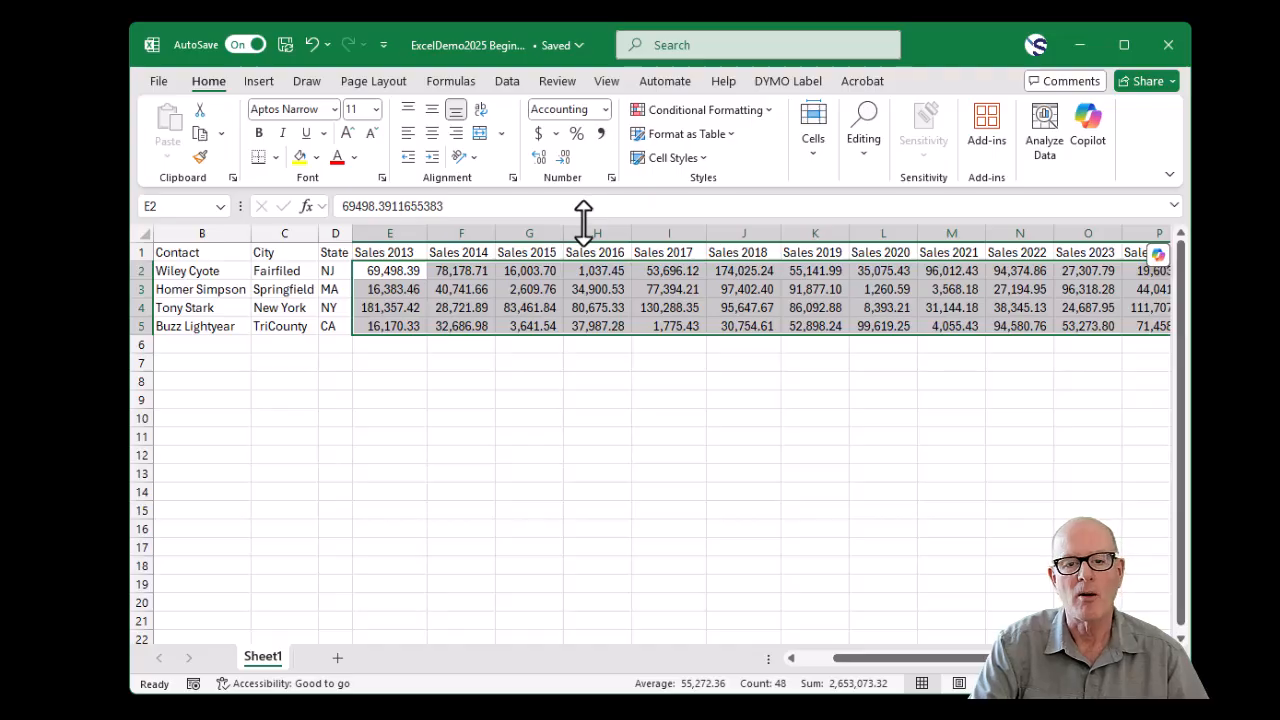
click(537, 133)
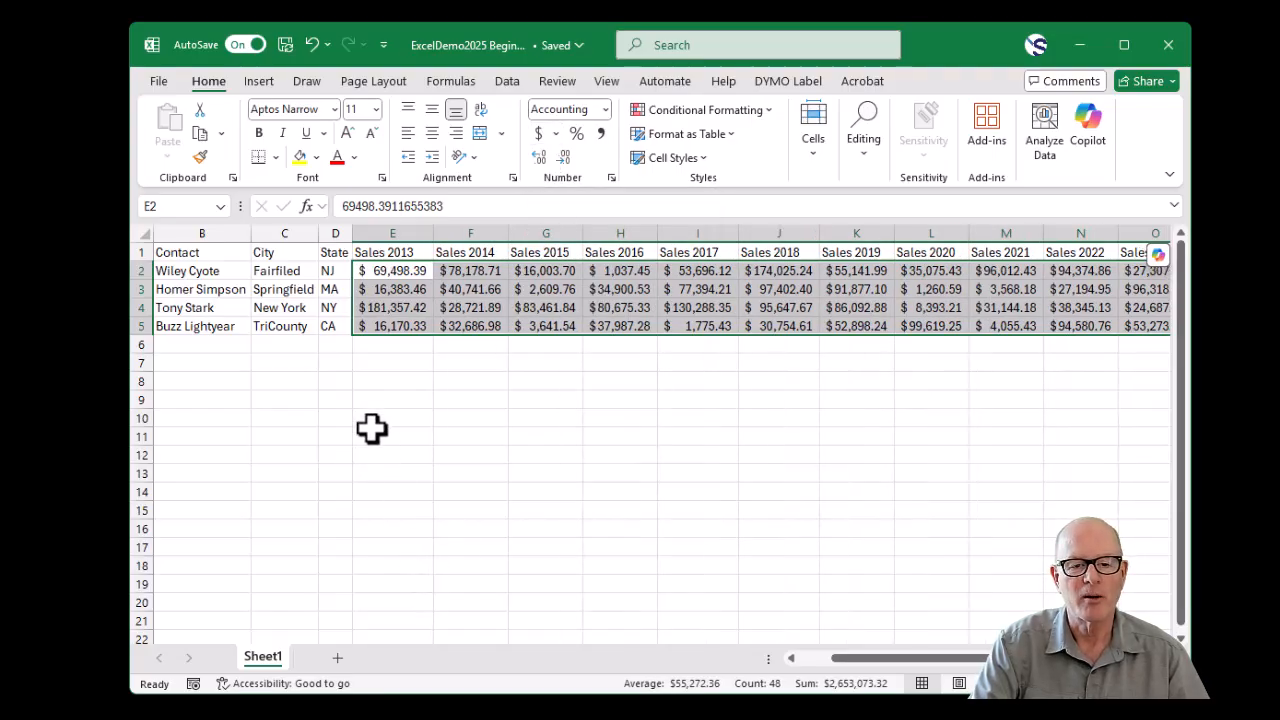
- Reduce the sales figures in E2:P5 to zero decimal places
click(566, 156)
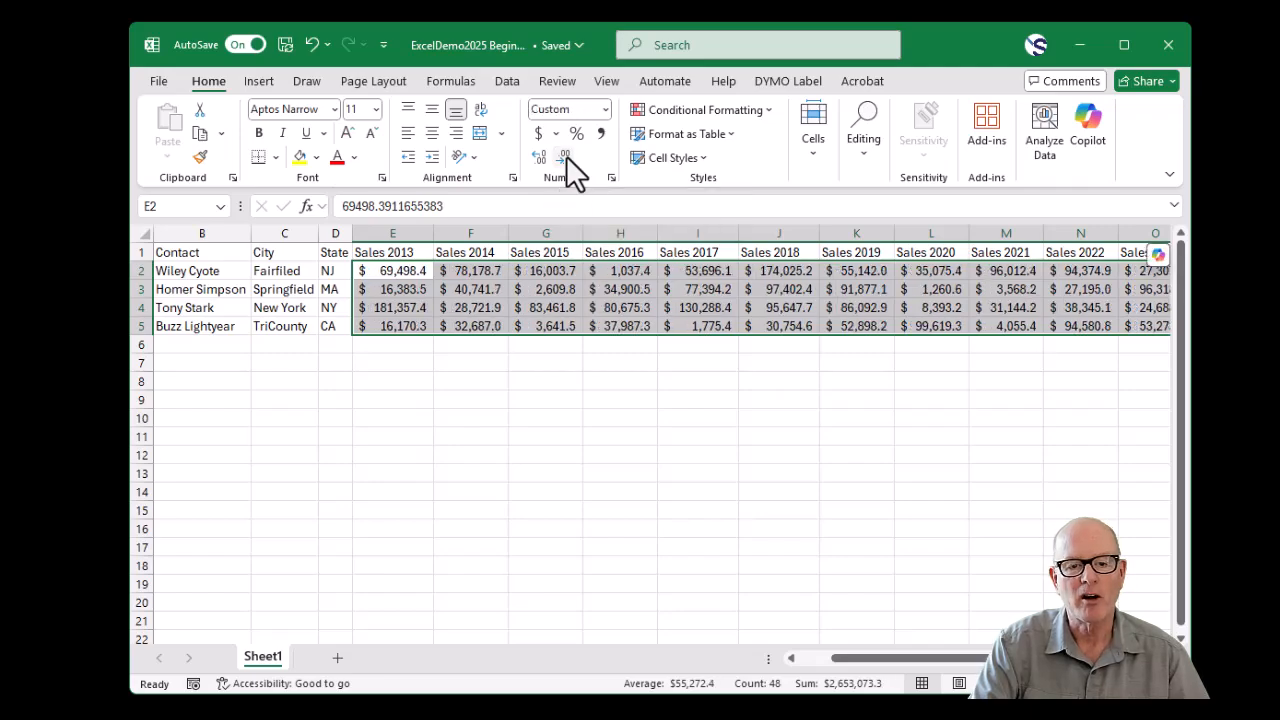
click(566, 156)
click(500, 512)
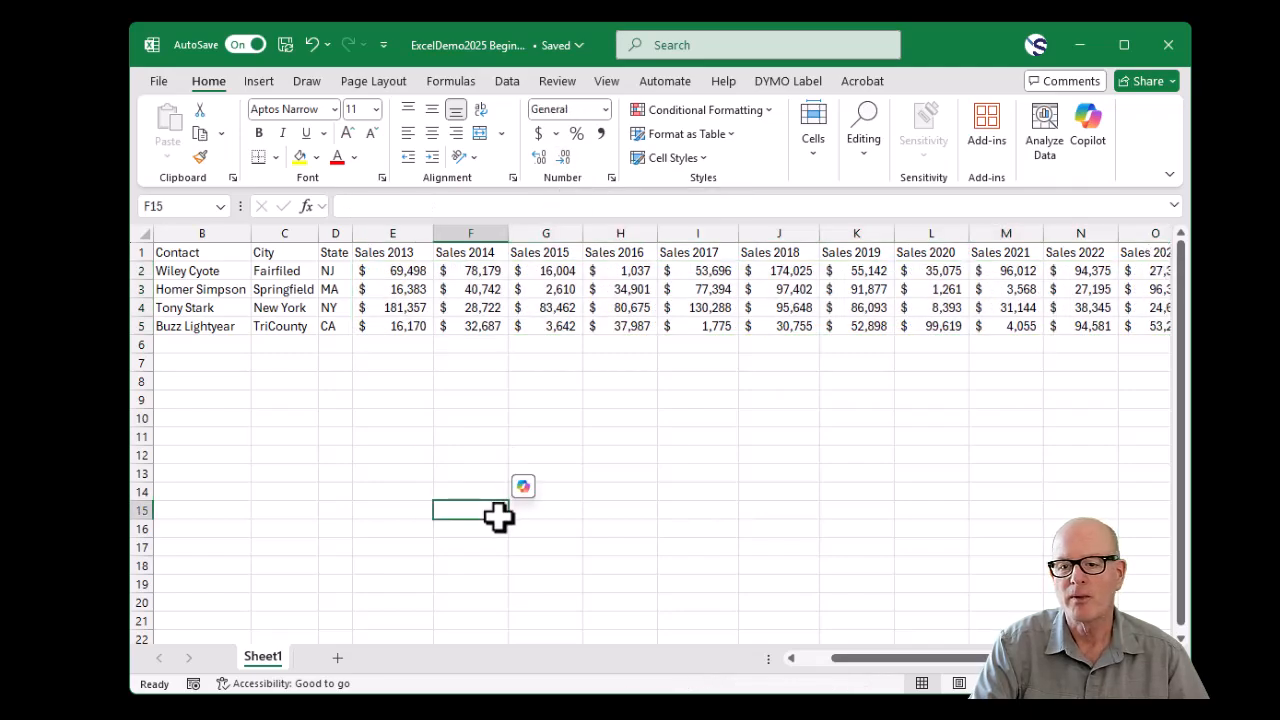
- Format the range A1:P5 as a table with headers, using the blue medium style with banded rows
drag(874, 662, 772, 668)
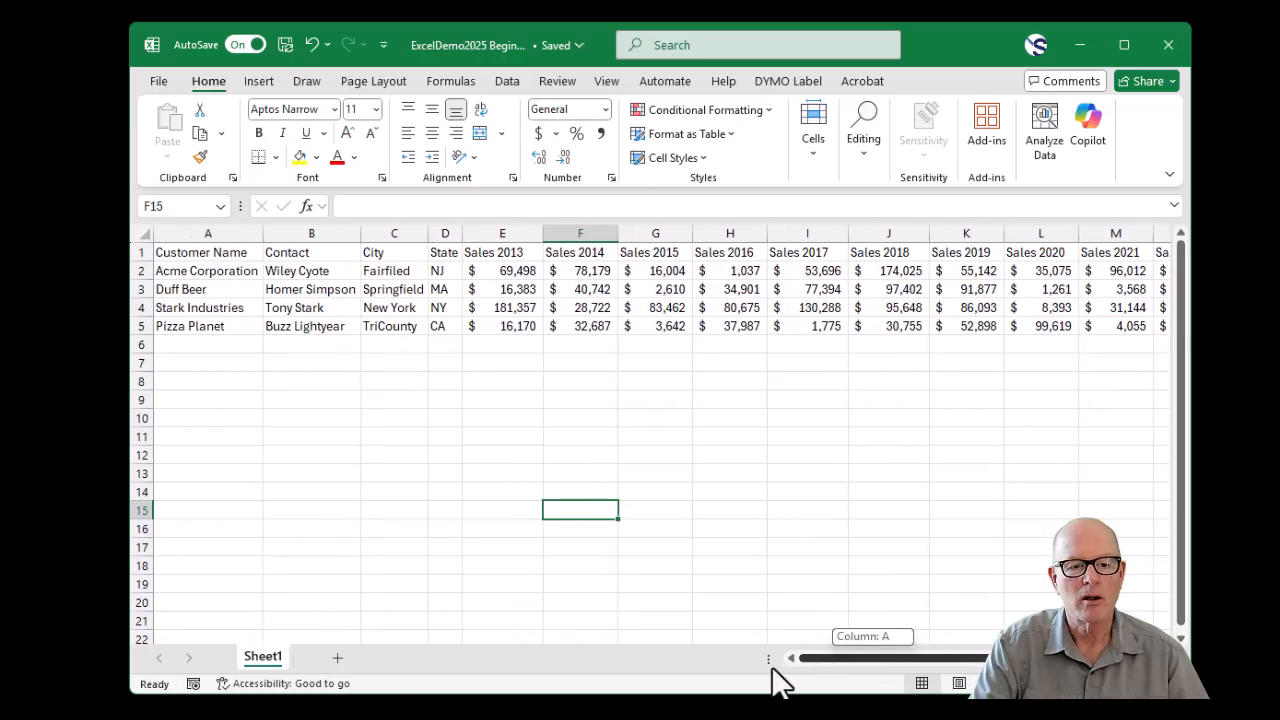
click(213, 252)
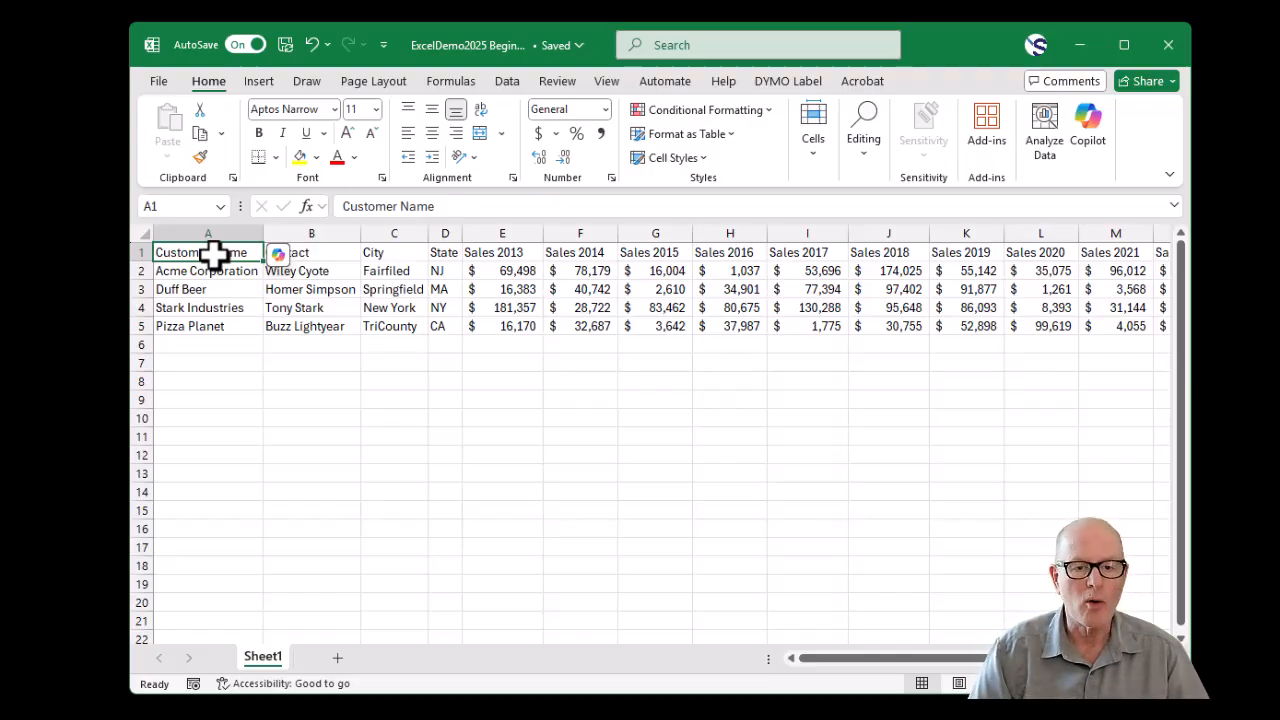
key(ctrl+shift+End)
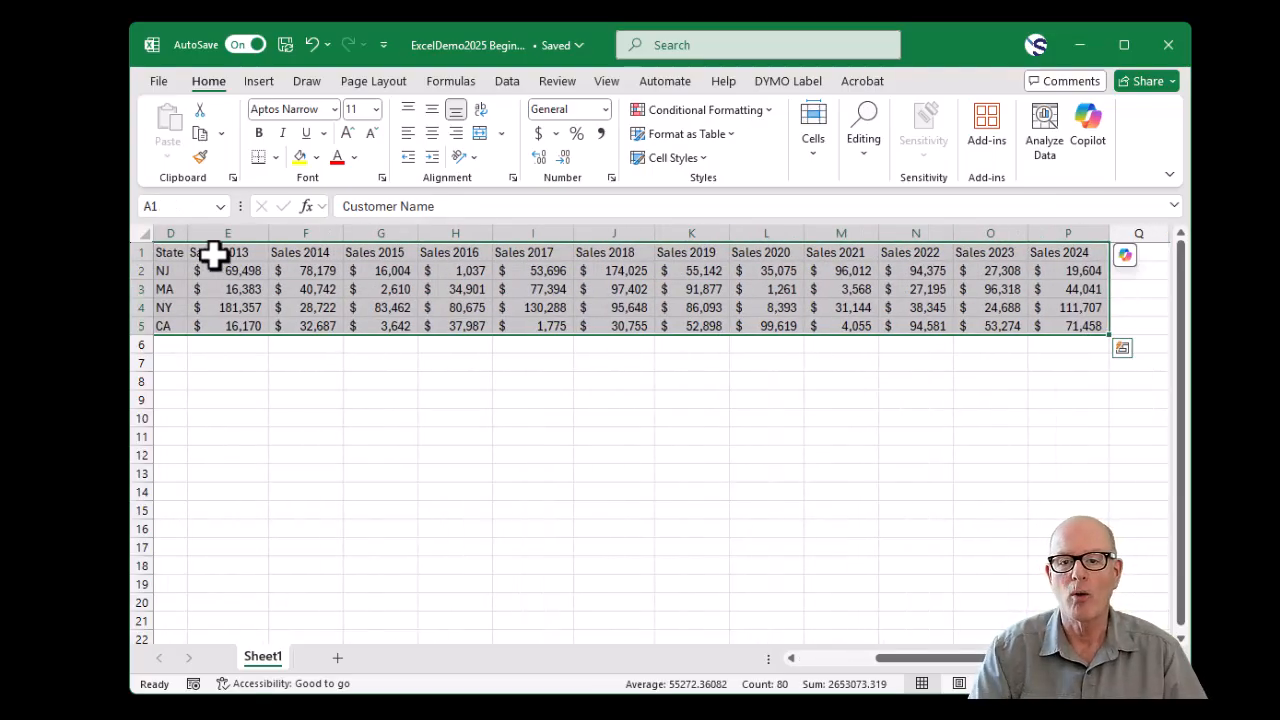
click(732, 136)
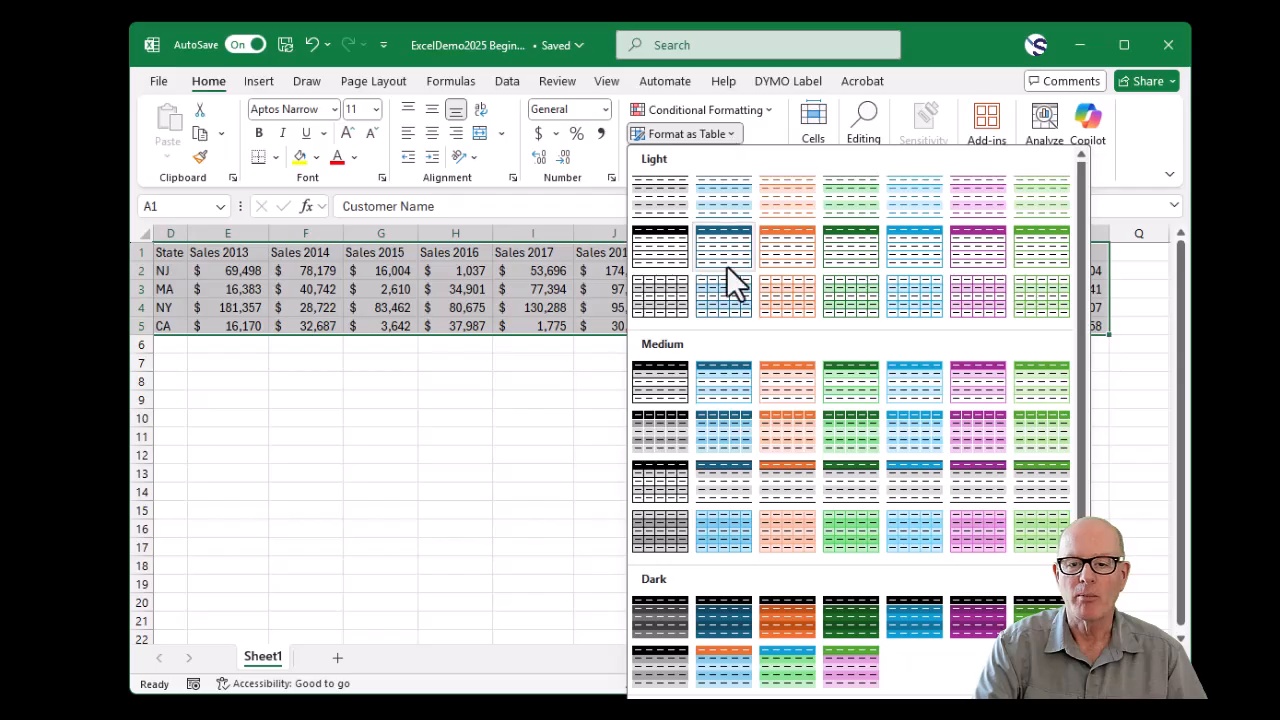
click(727, 389)
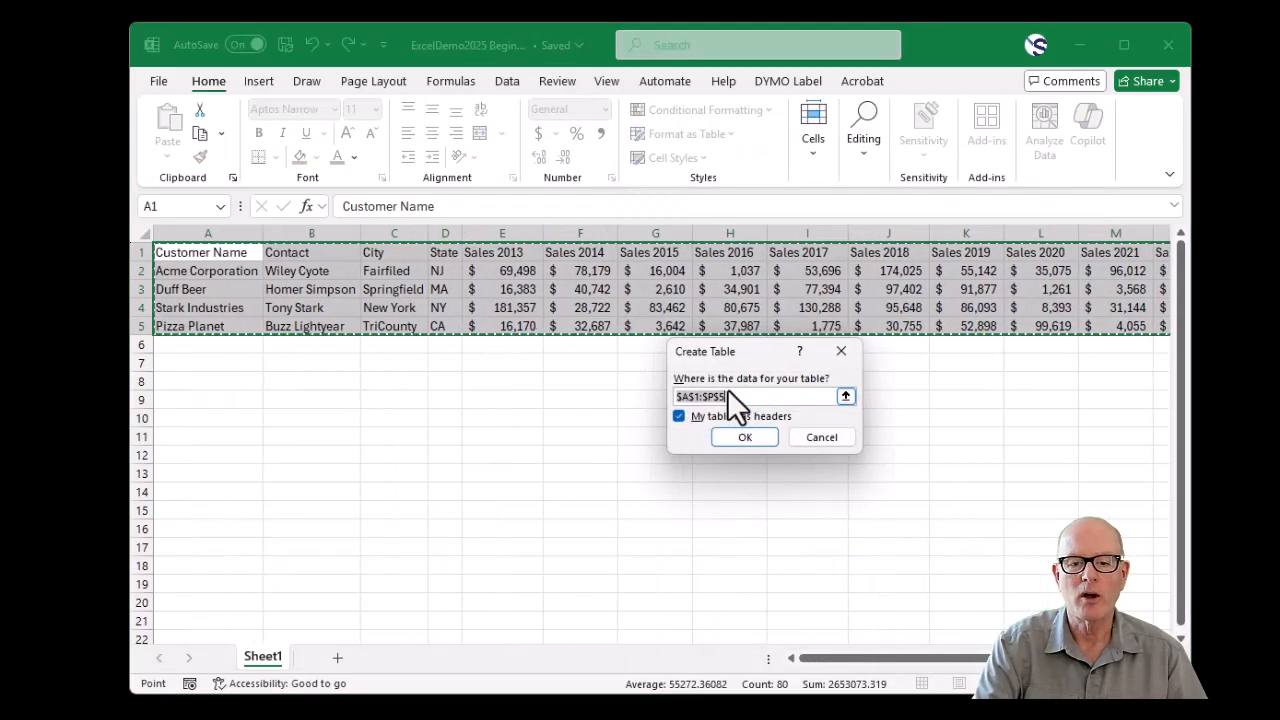
click(753, 440)
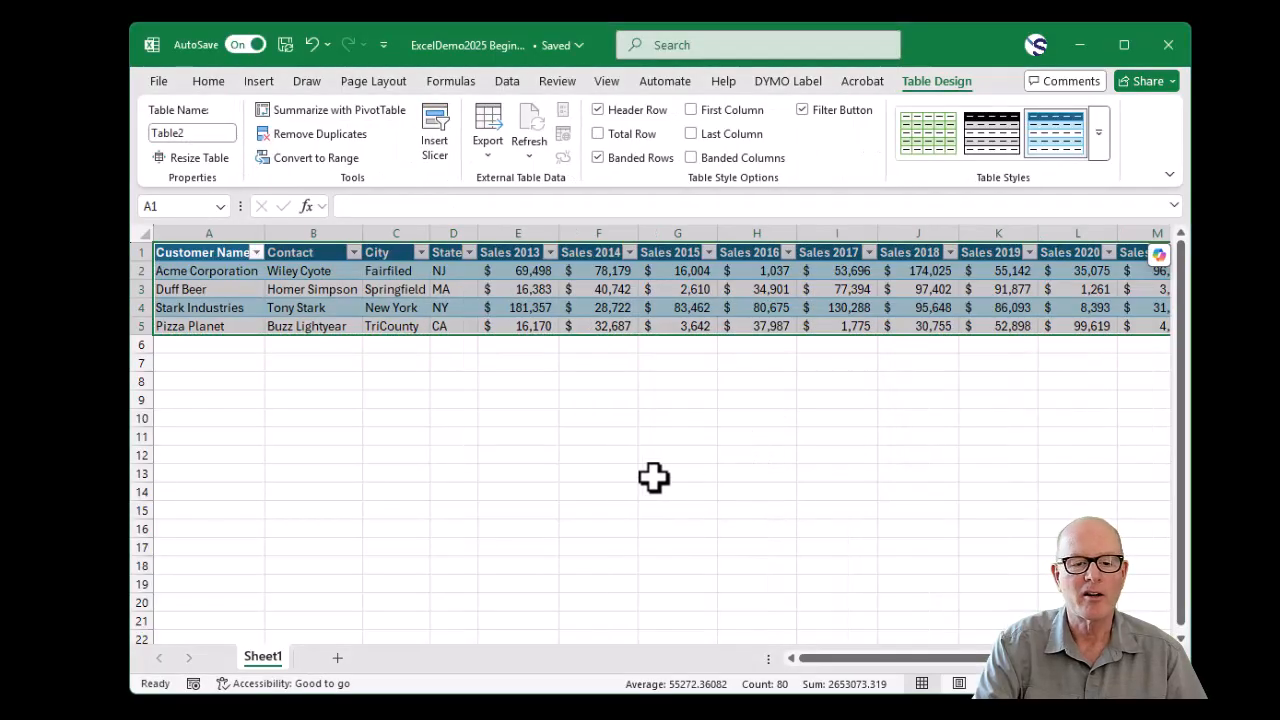
click(260, 289)
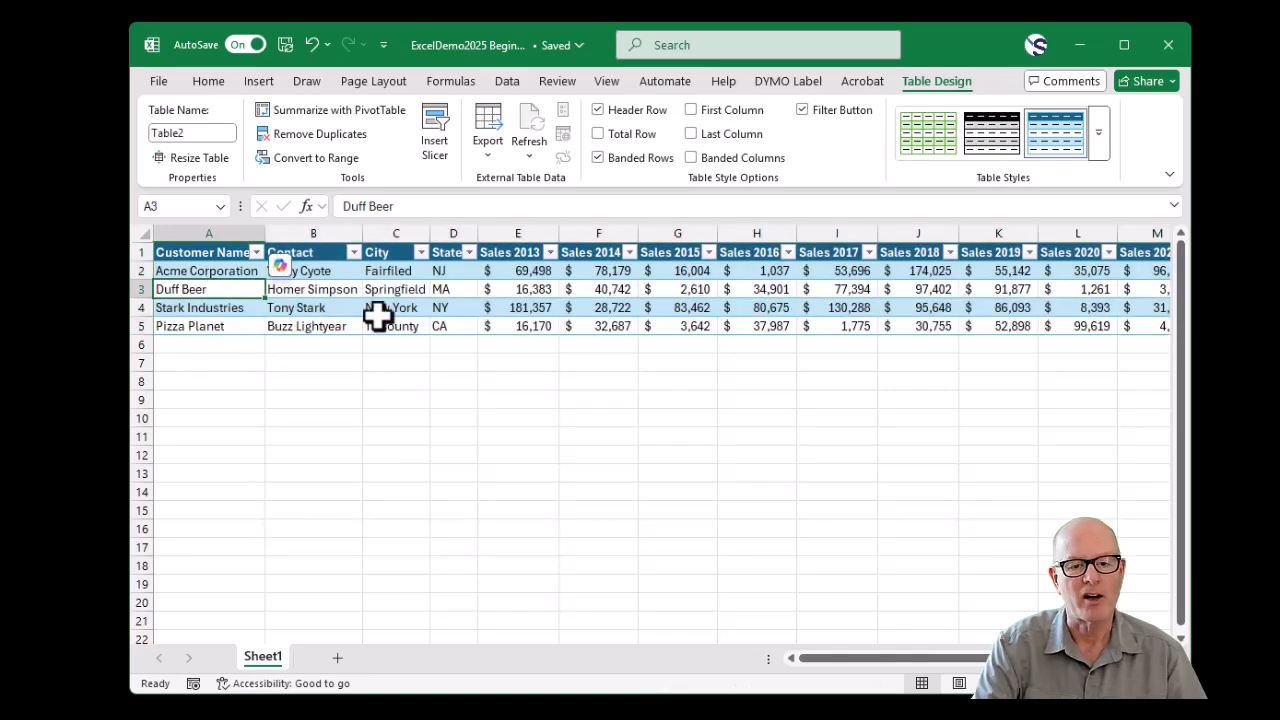
mouse_move(831, 658)
mouse_down()
mouse_move(905, 643)
mouse_move(815, 644)
mouse_up()
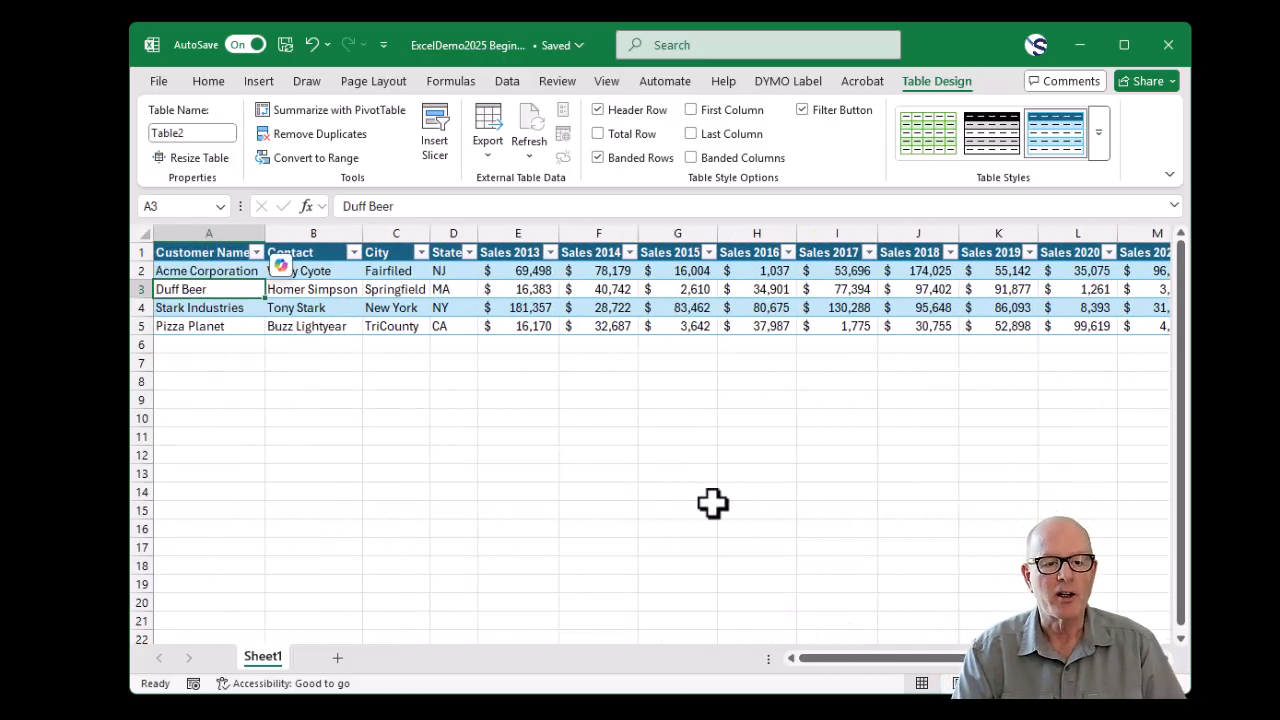
- Autofit table columns A through P again so the header names fit beside their filter arrows
click(234, 230)
click(172, 205)
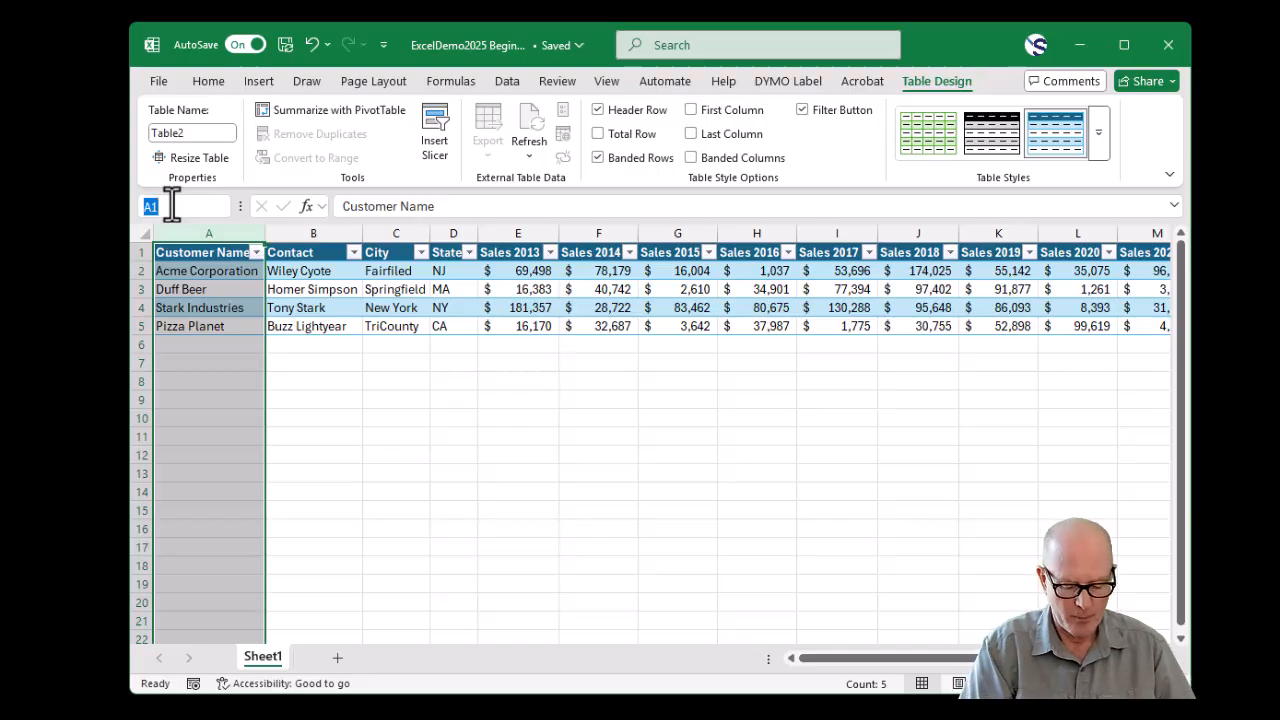
text(A:P)
key(Return)
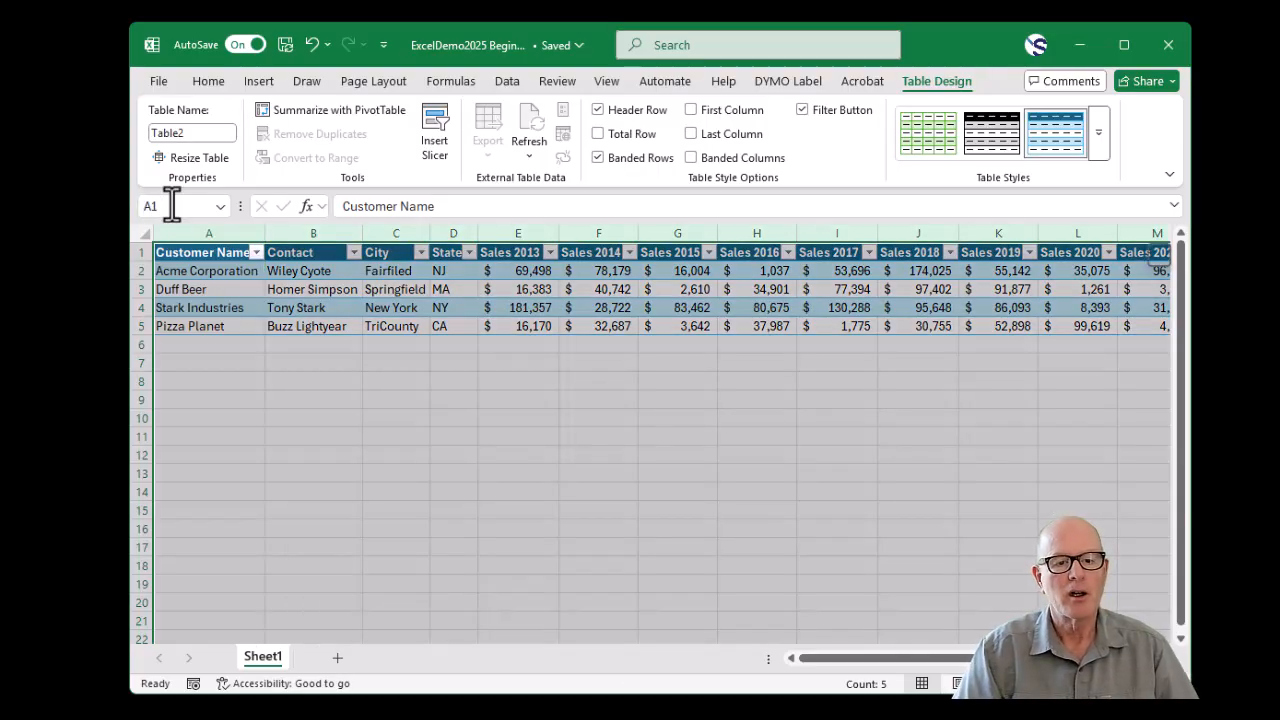
double_click(266, 233)
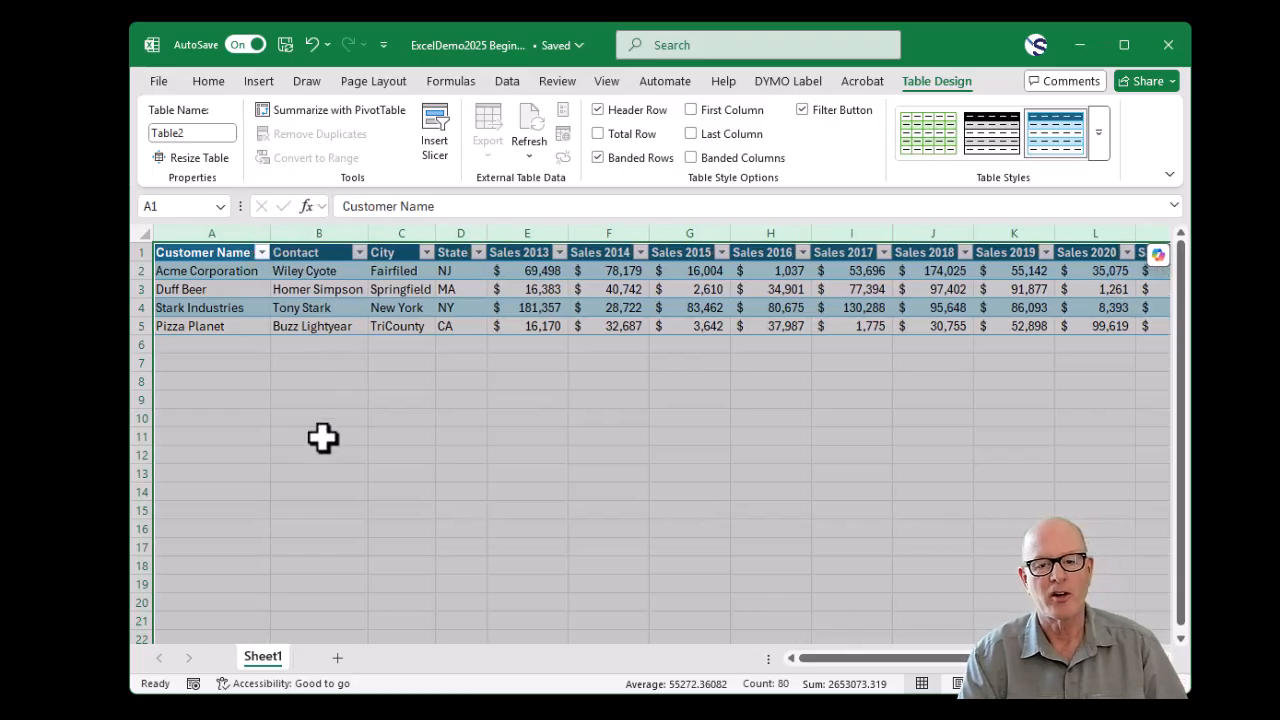
click(398, 398)
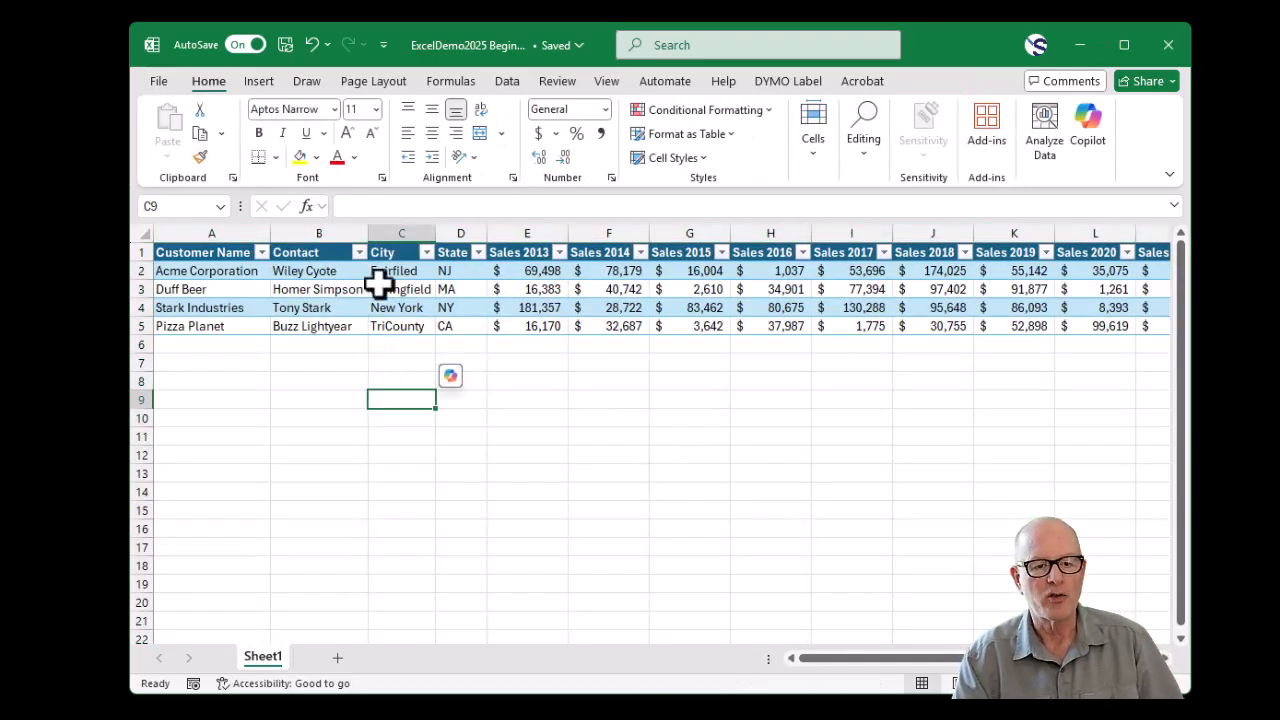
- Filter the Customer Name column to show only Pizza Planet and Stark Industries
click(262, 252)
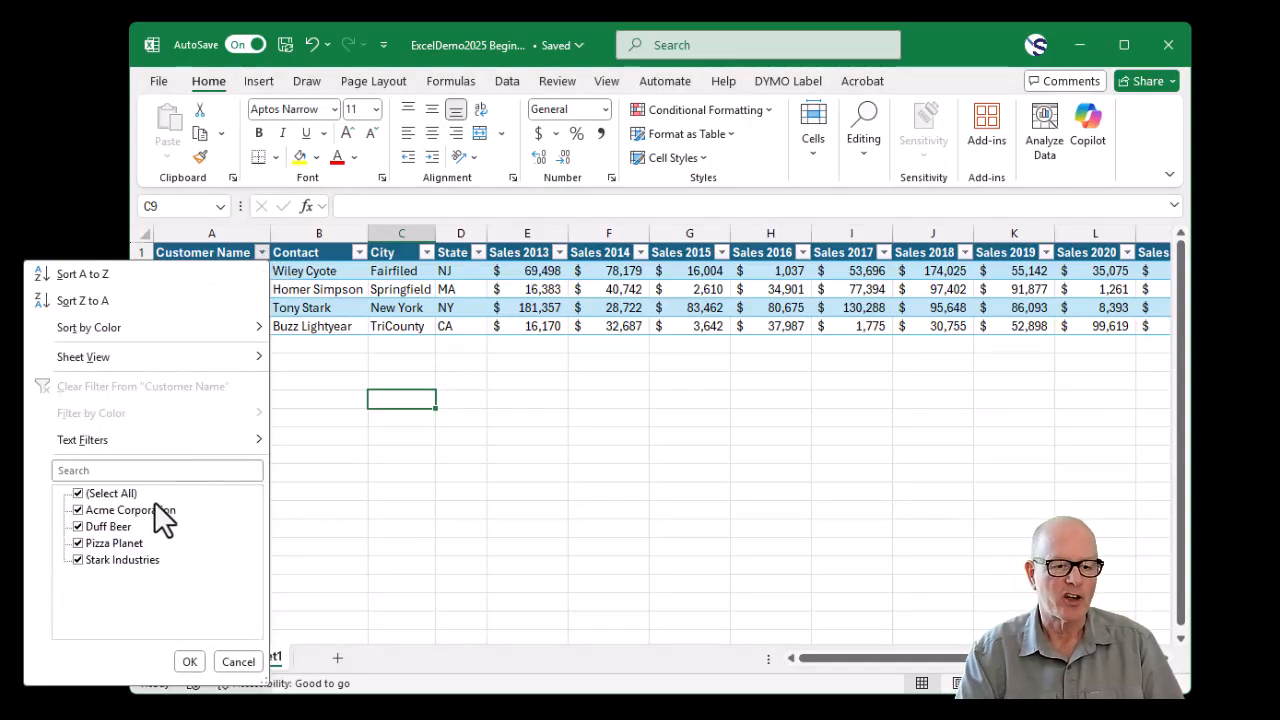
click(104, 545)
click(99, 560)
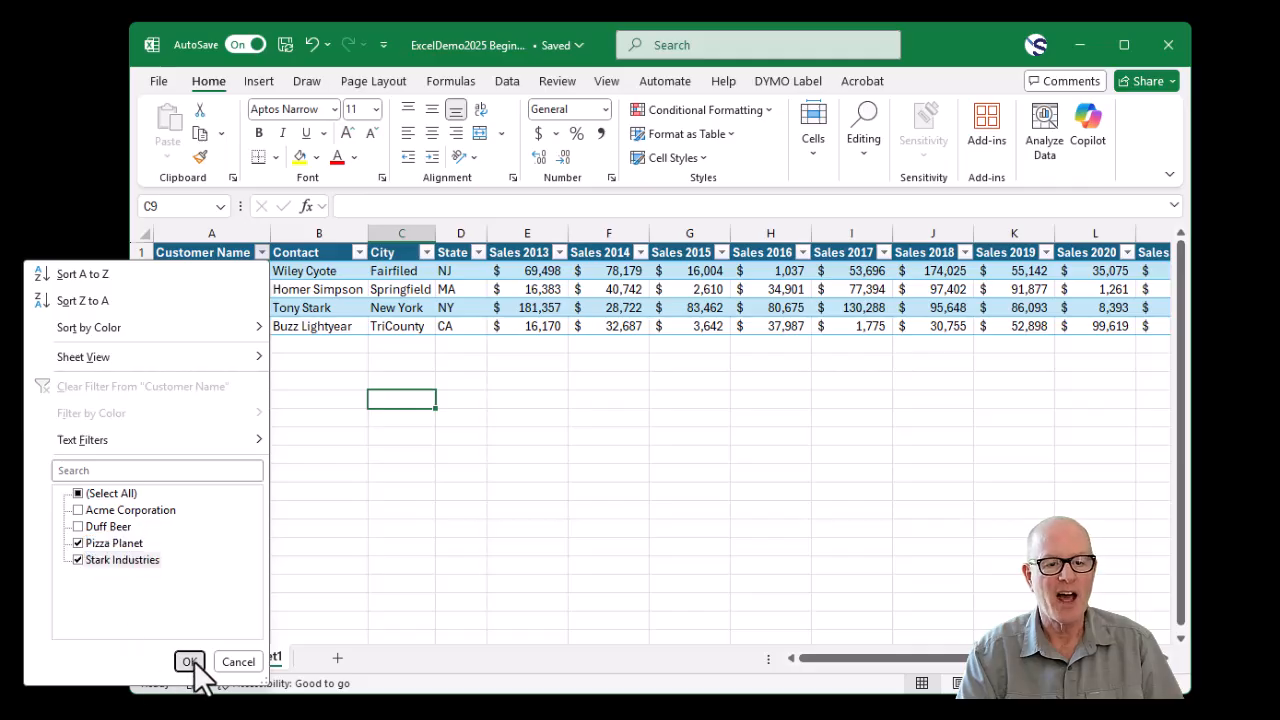
click(189, 661)
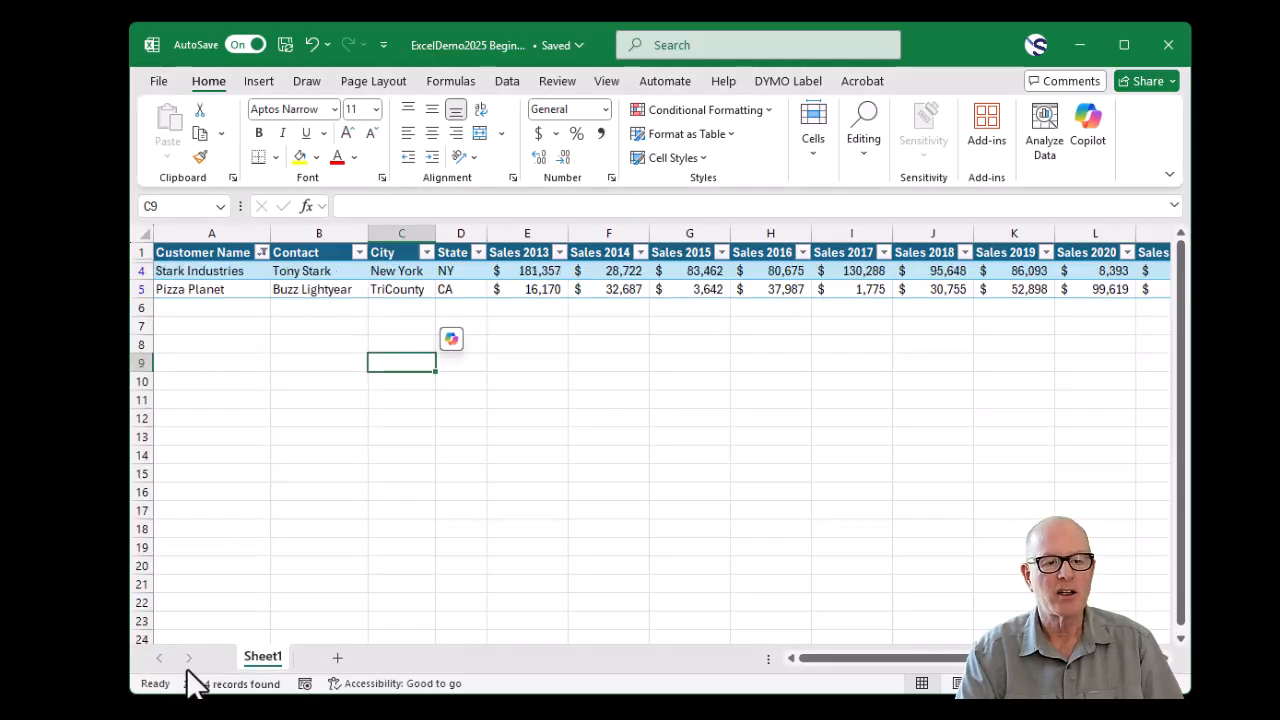
- Clear the filter from the Customer Name column
click(263, 255)
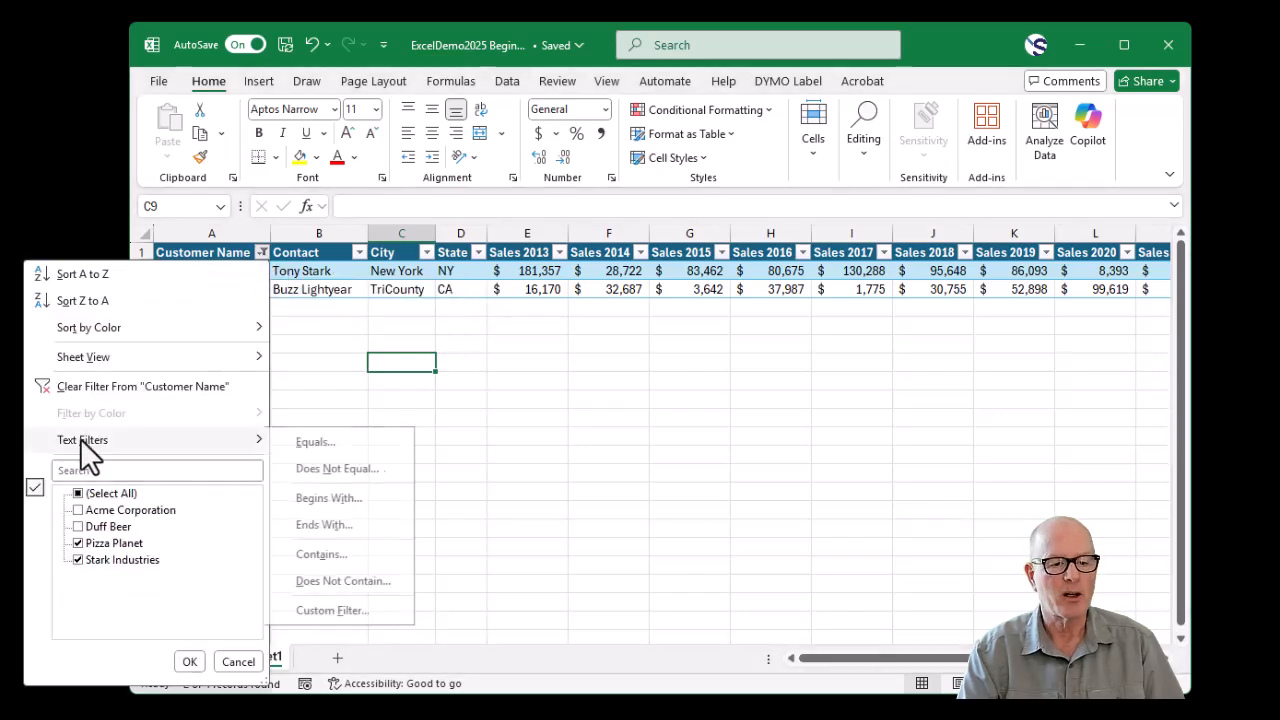
click(101, 386)
click(281, 256)
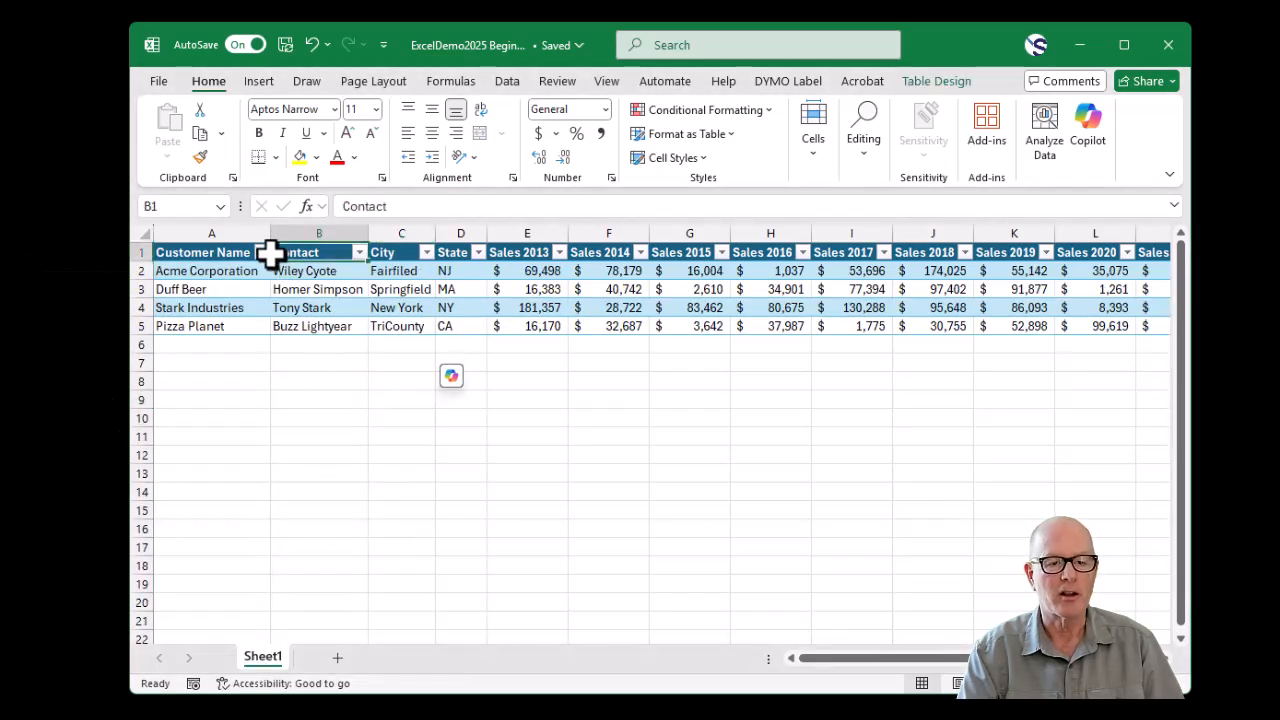
- Apply a Contains text filter on Customer Name that matches only Duff Beer, and clear that filter
click(262, 253)
mouse_move(120, 445)
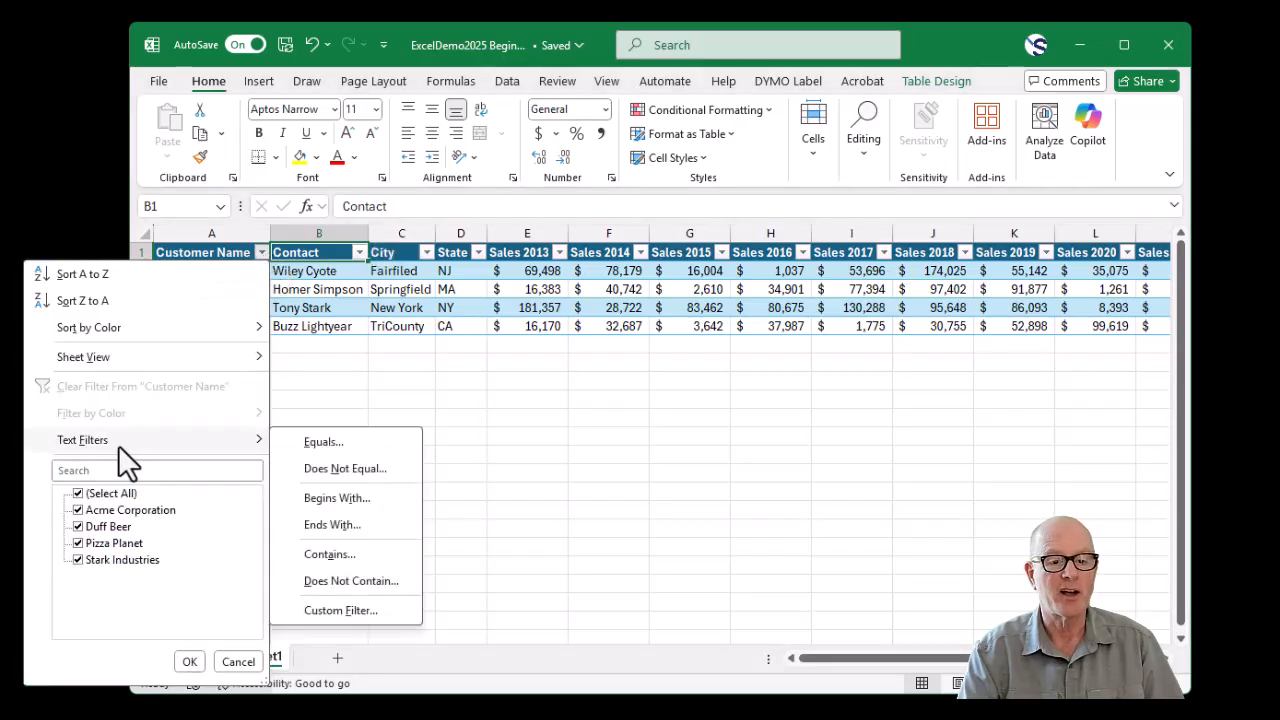
click(370, 556)
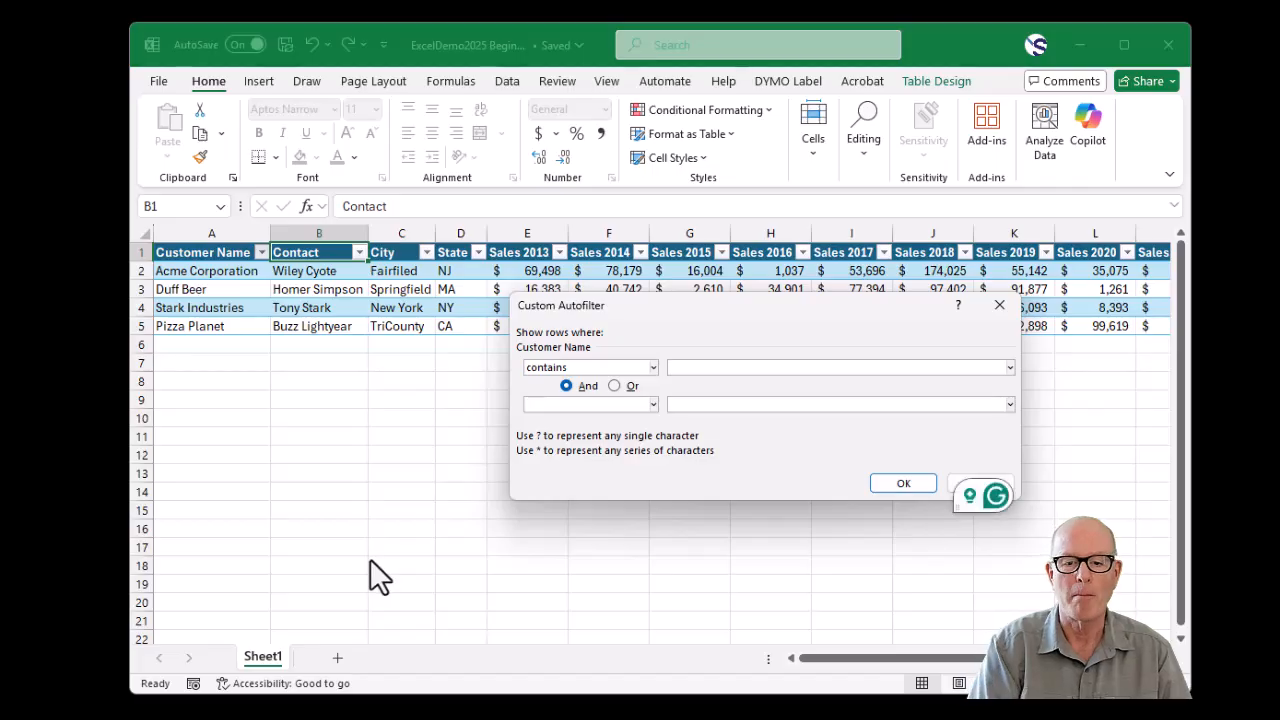
key(Return)
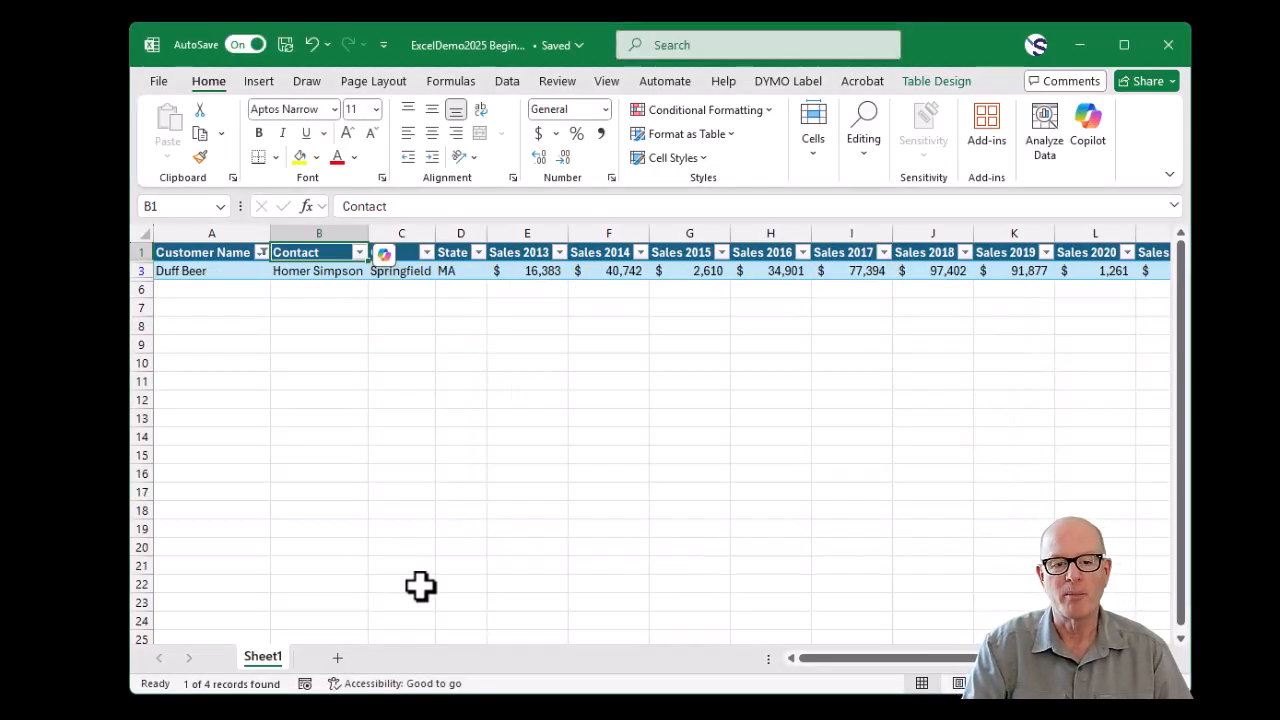
click(259, 252)
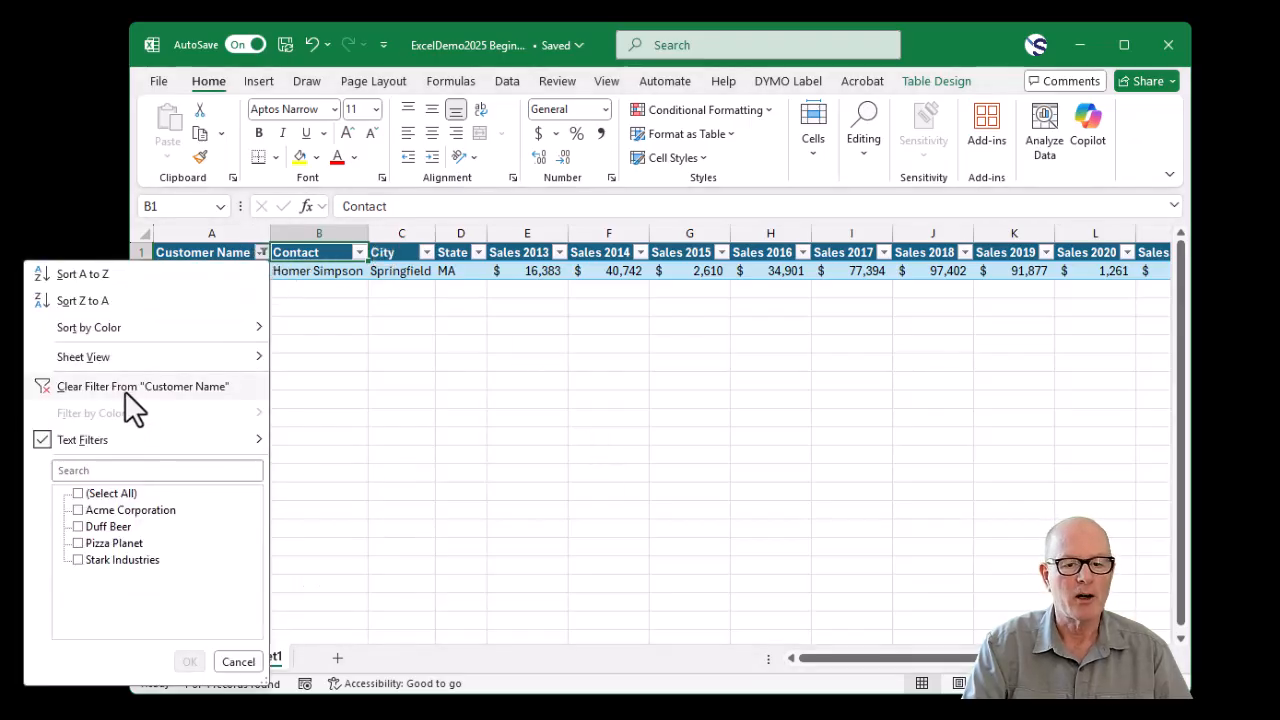
click(121, 388)
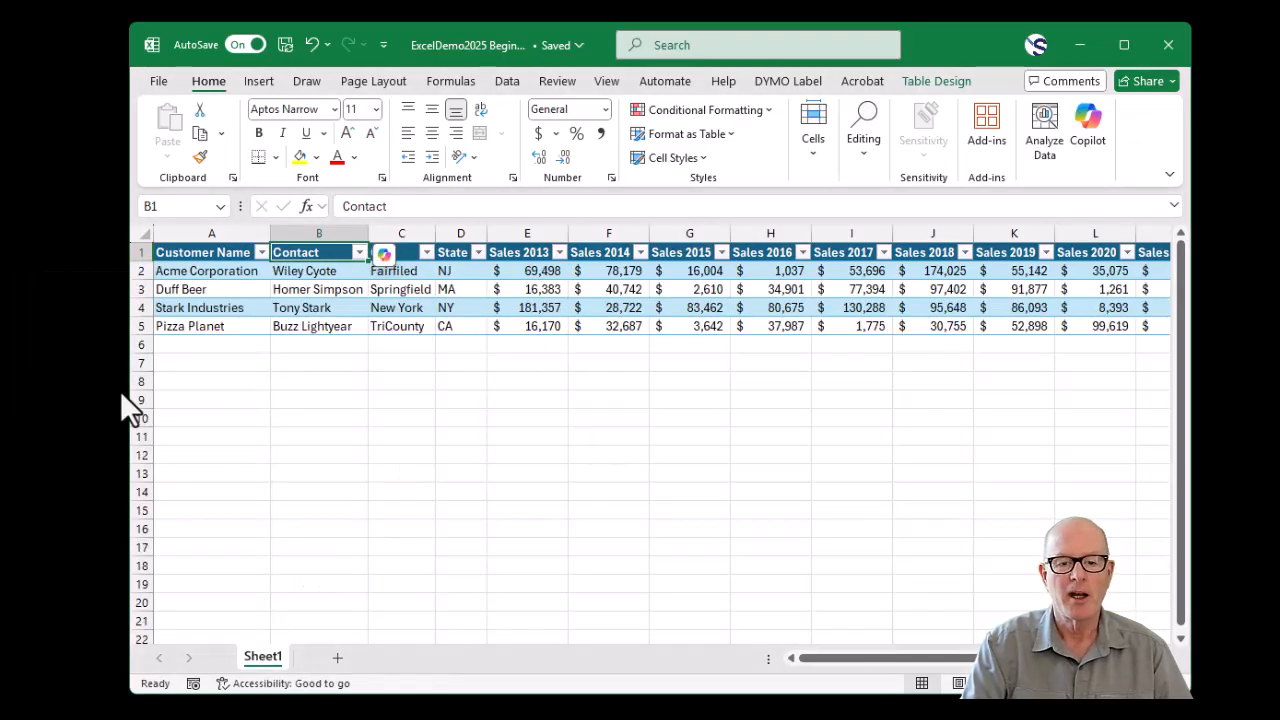
- Filter the Sales 2014 column to show only rows with a value greater than 40000
click(643, 253)
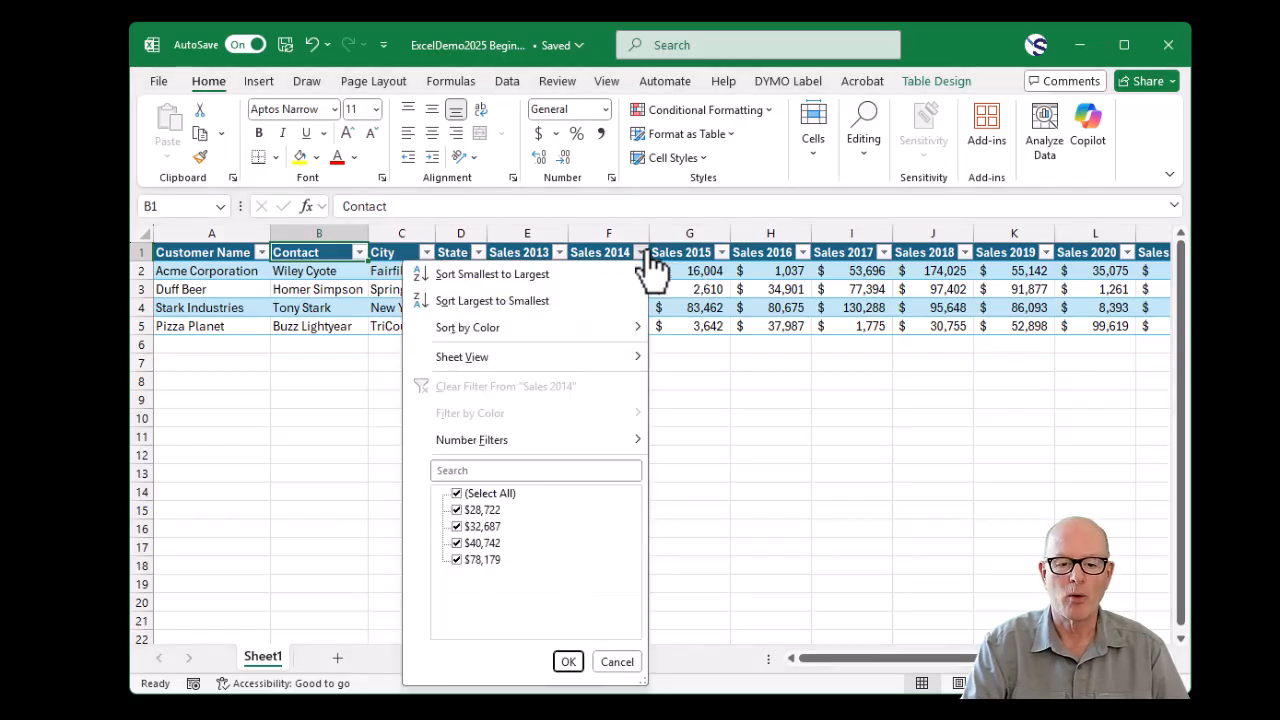
mouse_move(580, 445)
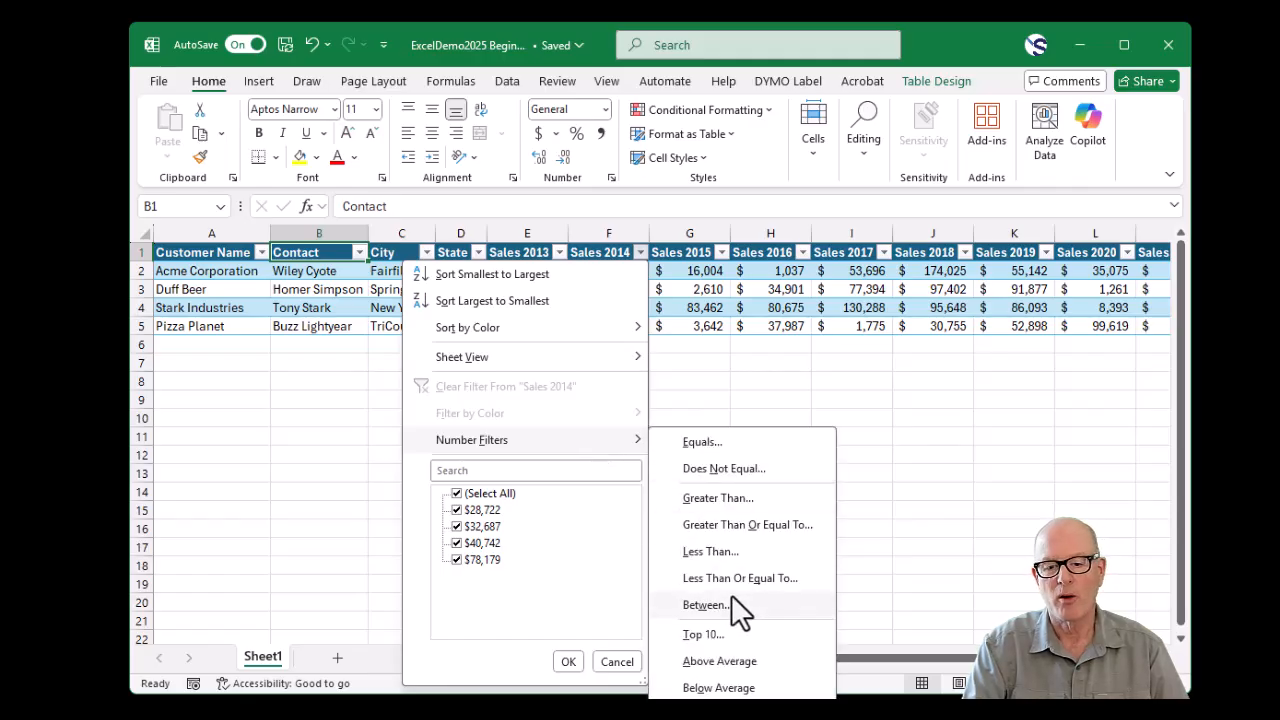
click(735, 500)
text(4)
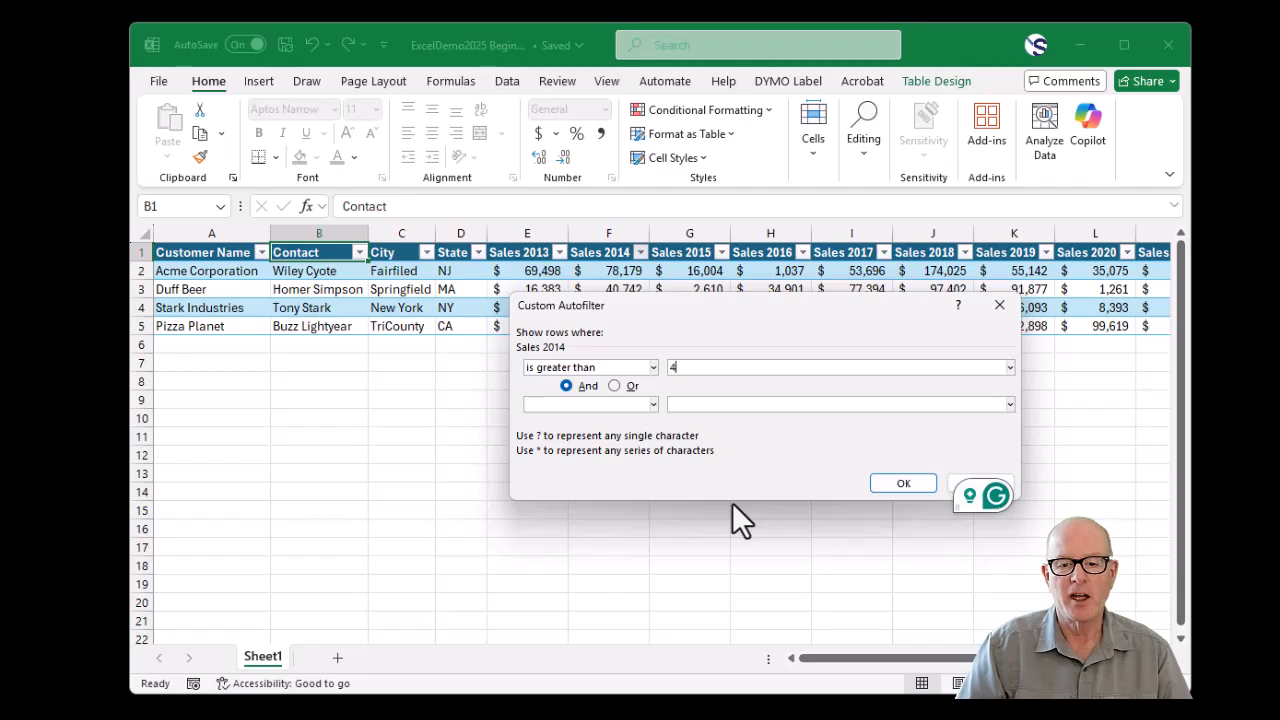
text(00000)
key(Return)
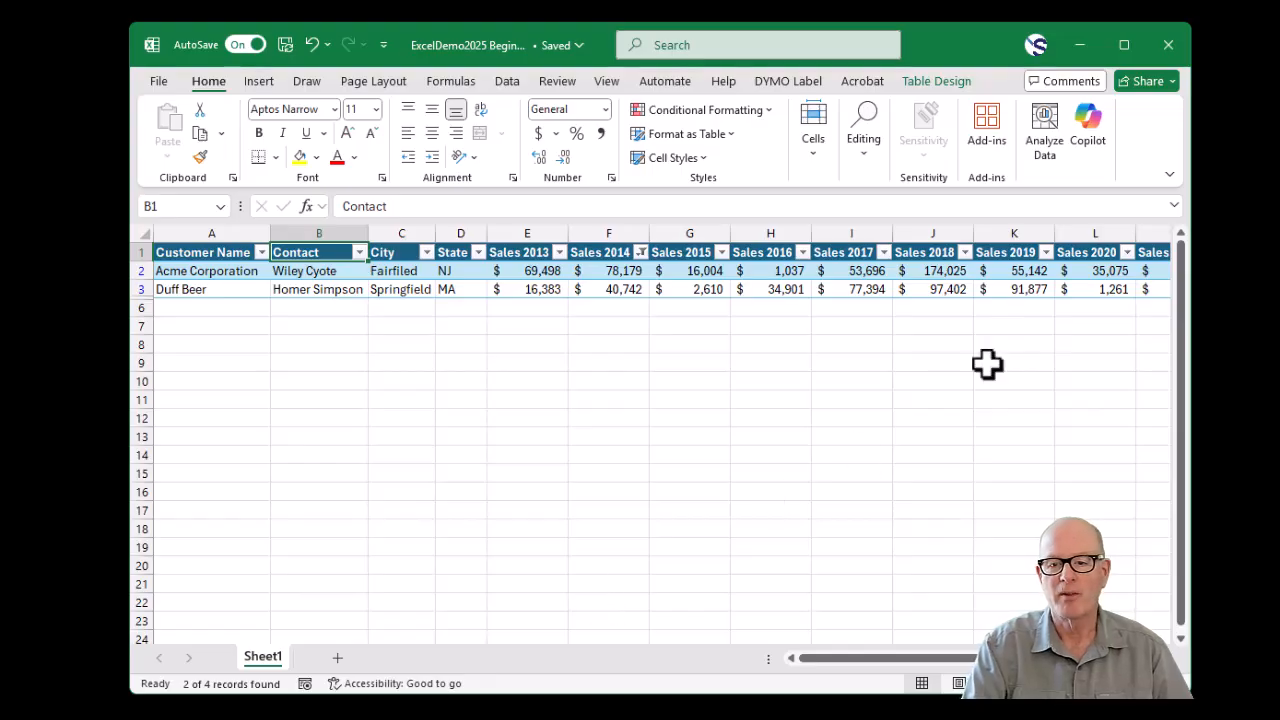
- Clear the filter from the Sales 2014 column
drag(957, 660, 815, 684)
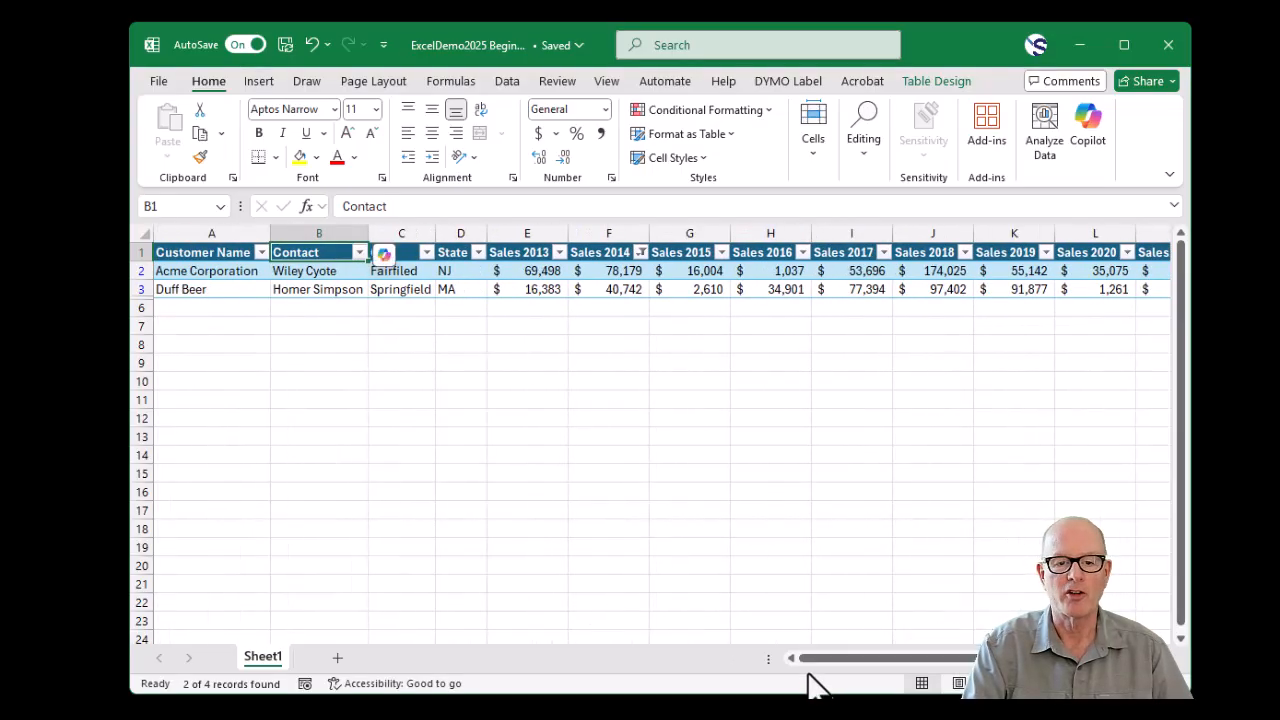
click(641, 252)
click(482, 391)
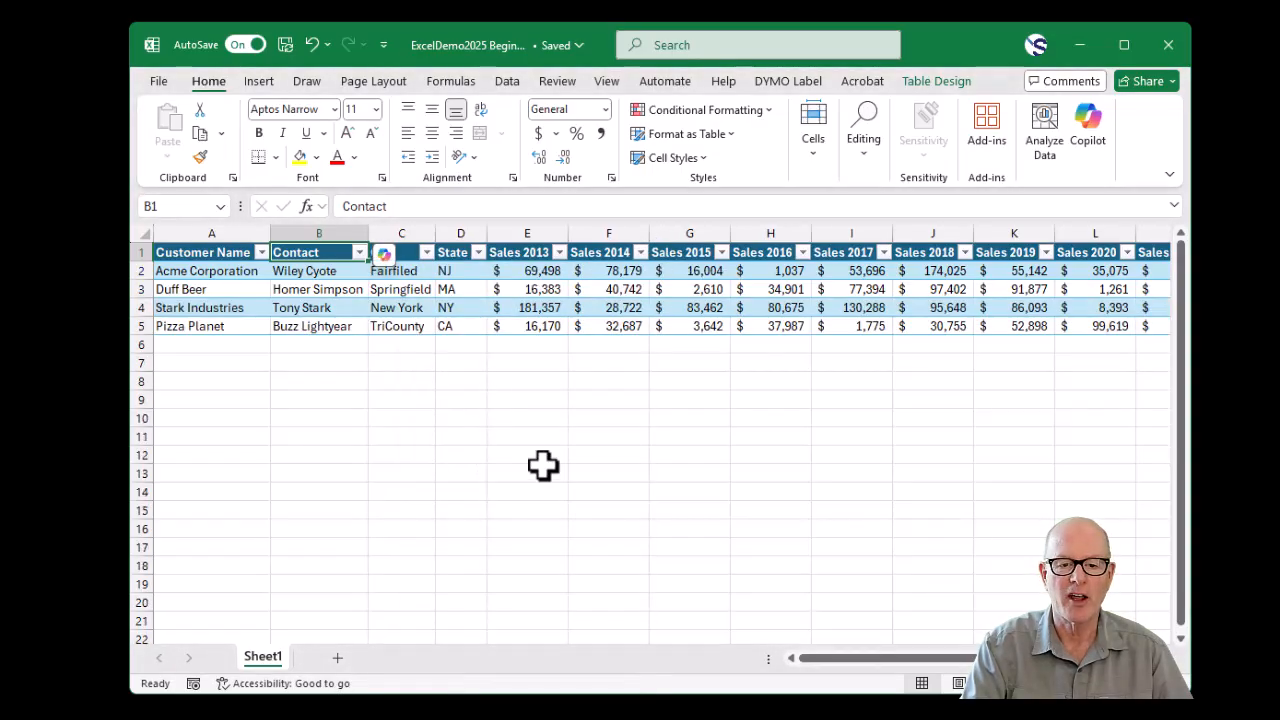
- Freeze panes at cell C2 so the header row and the Customer Name and Contact columns stay in view
drag(849, 662, 1000, 680)
drag(1165, 632, 670, 684)
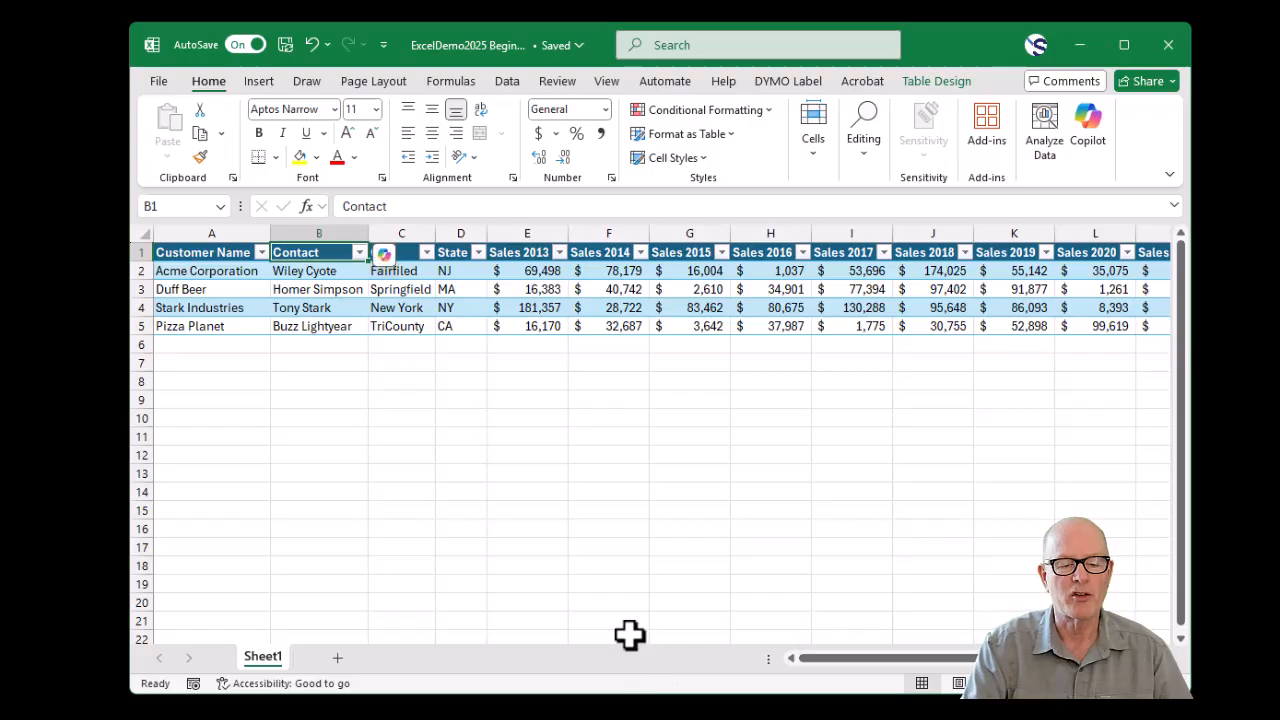
click(343, 272)
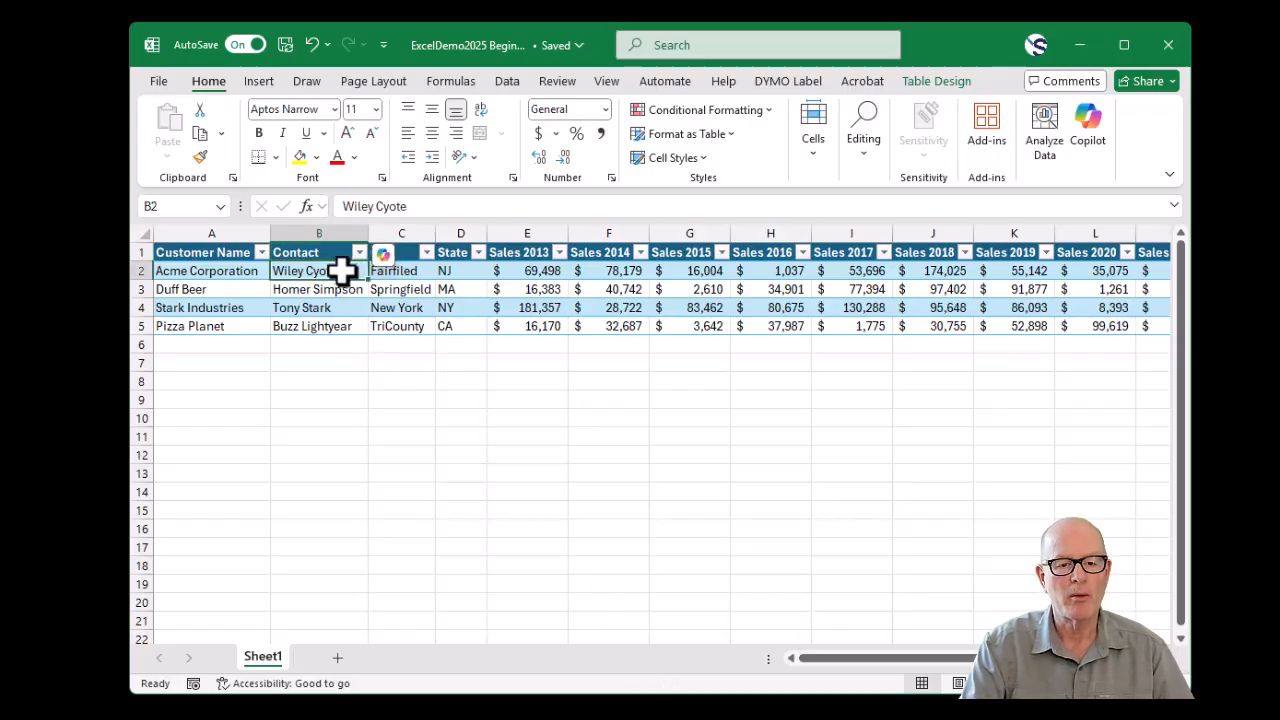
scroll(436, 440, down, 5)
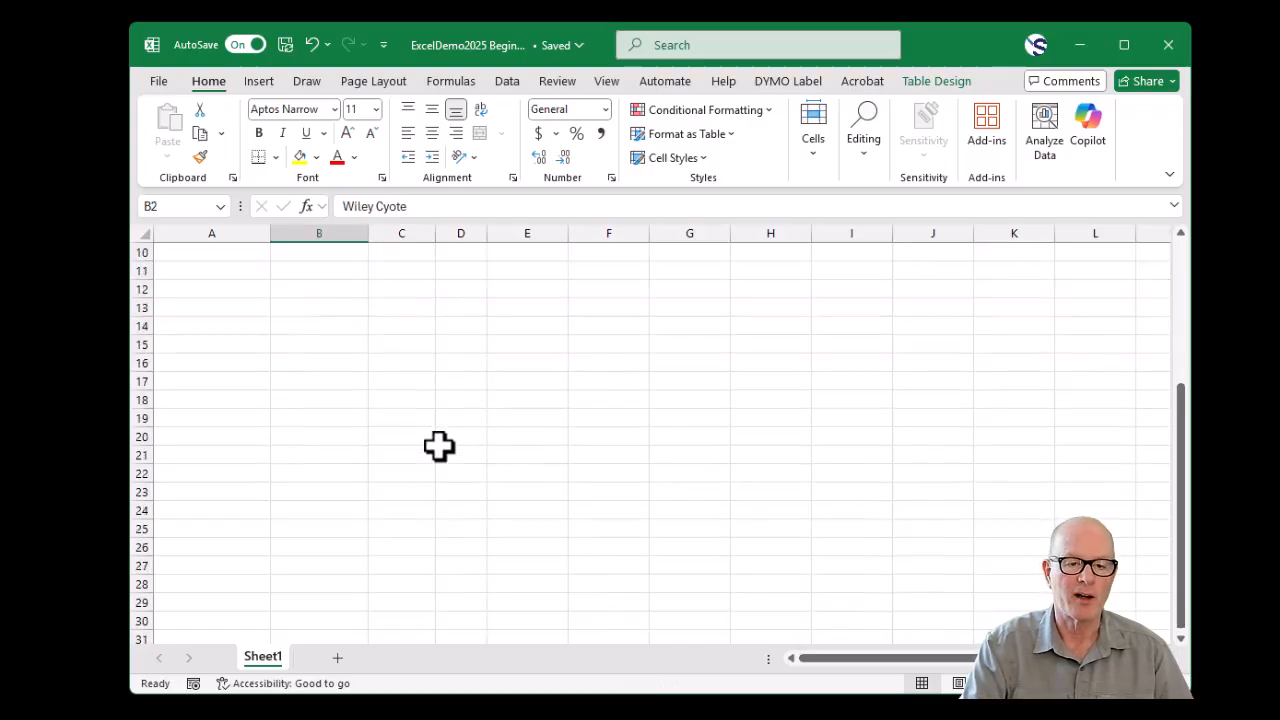
scroll(445, 455, up, 5)
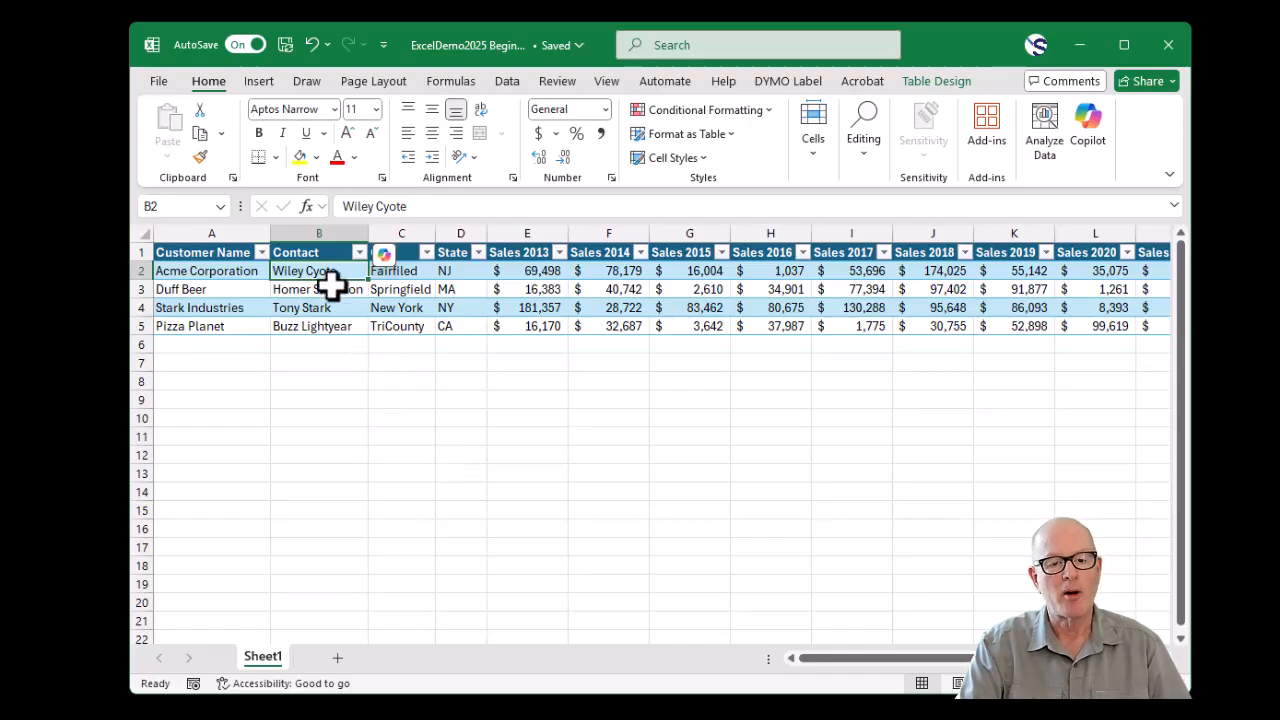
click(390, 270)
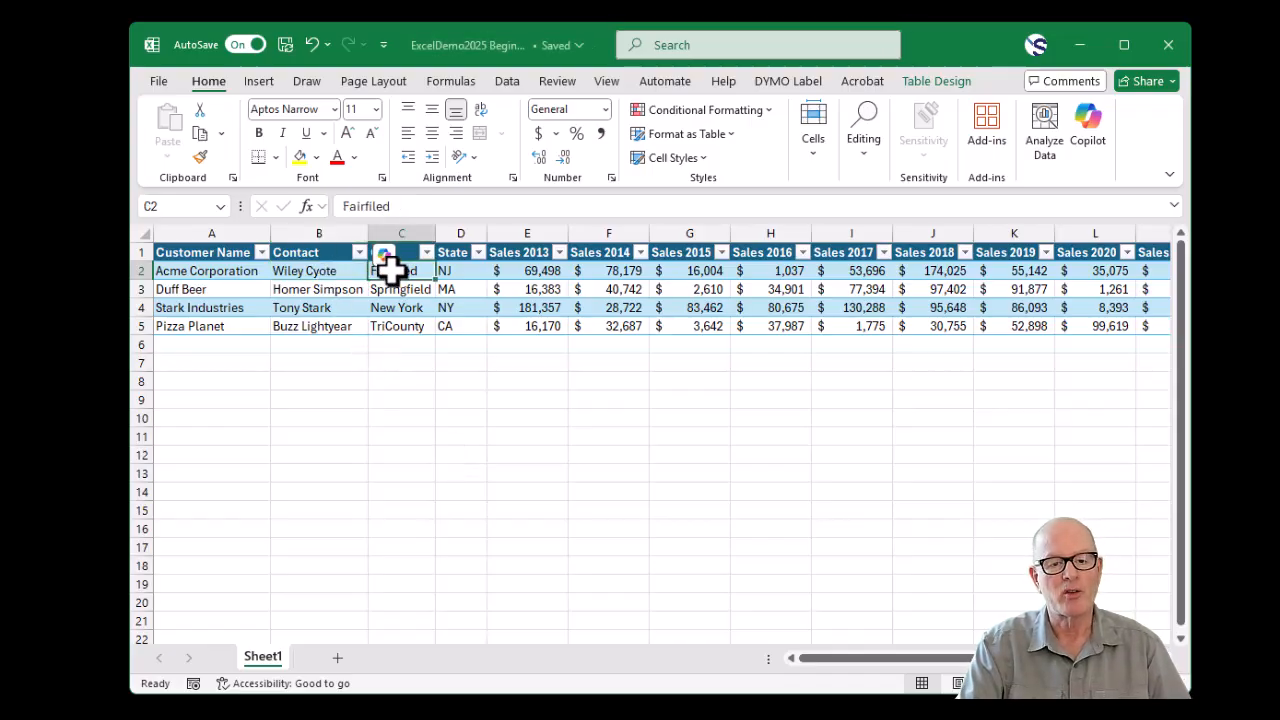
click(607, 80)
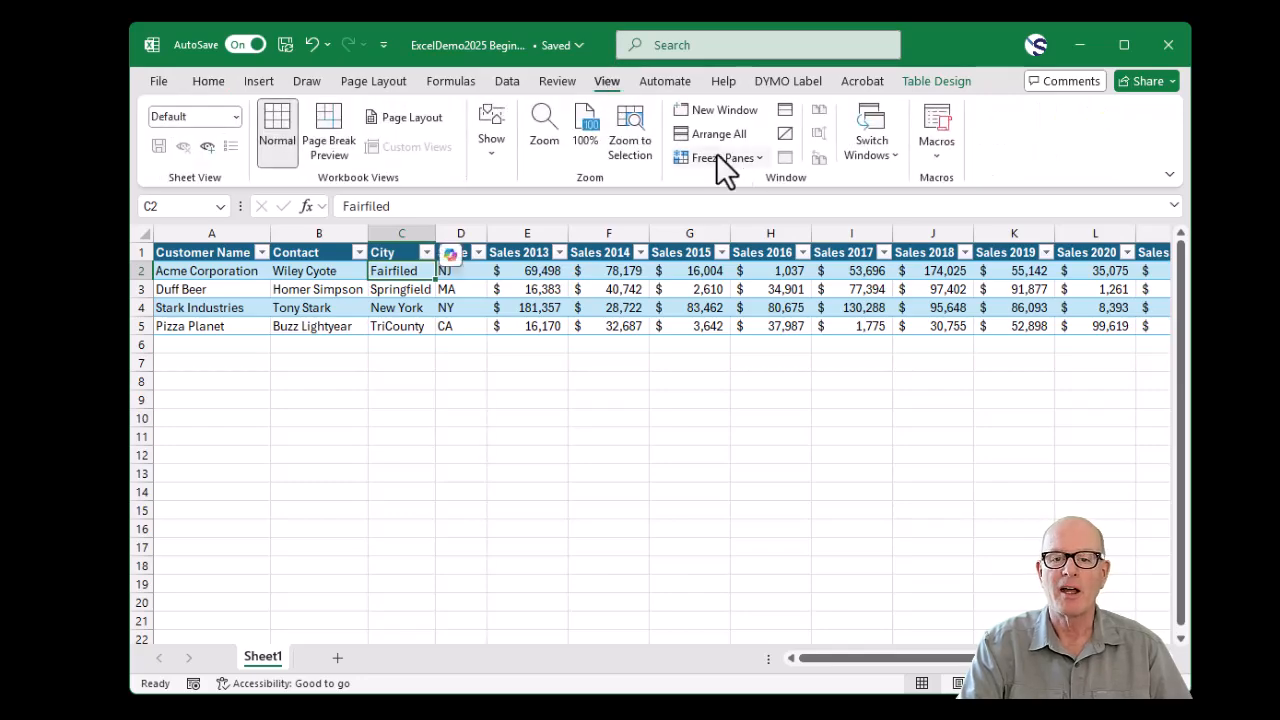
click(751, 160)
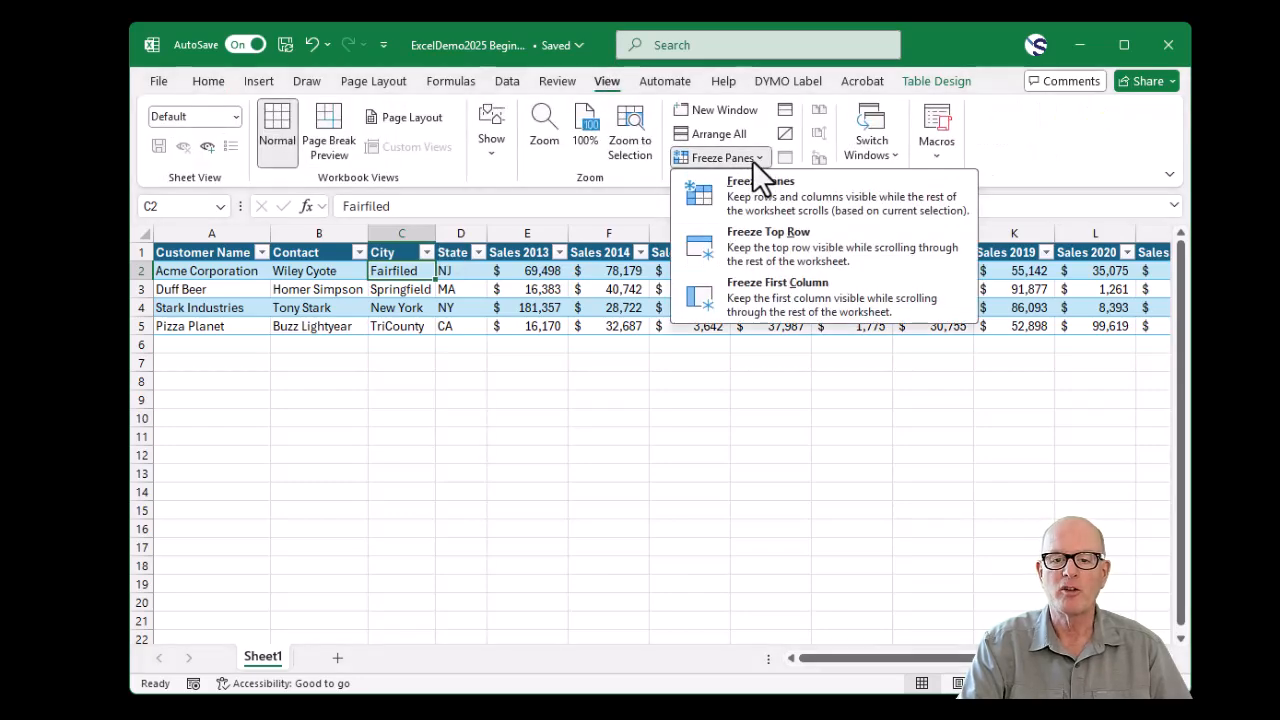
click(896, 206)
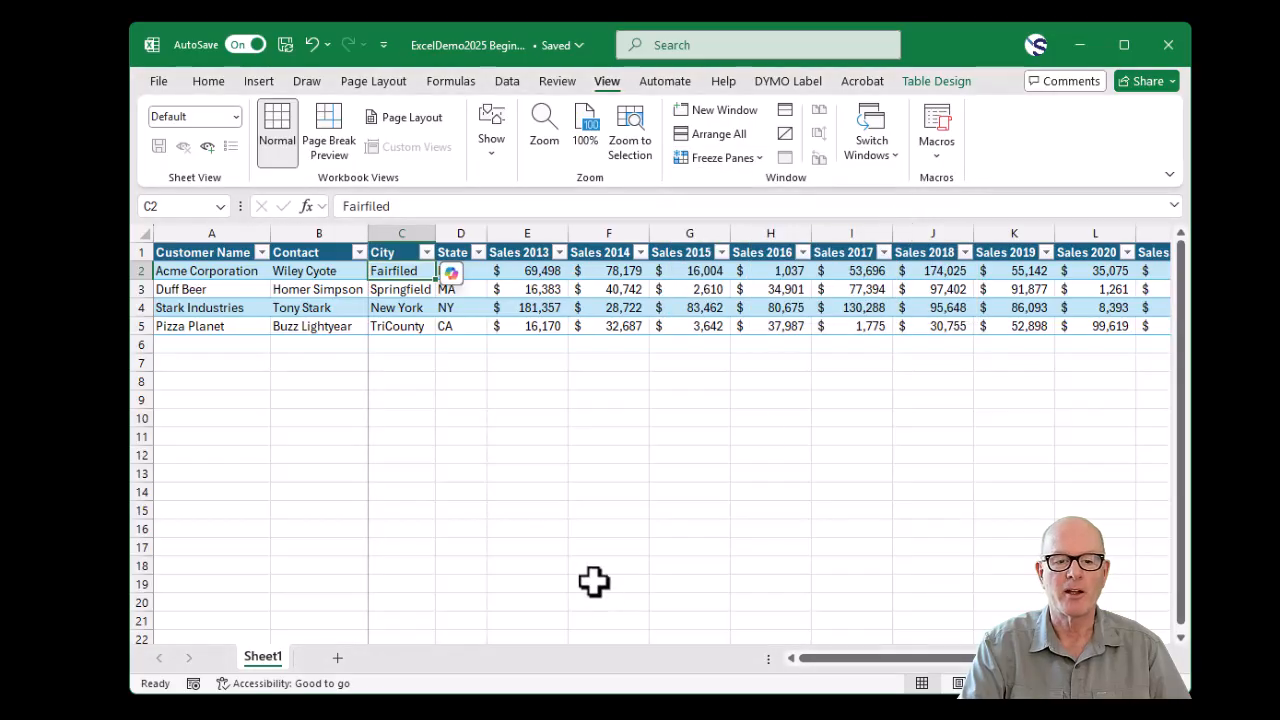
- Check that the header row and columns A and B stay in place when moving through the worksheet's rows and columns
scroll(582, 524, down, 3)
scroll(584, 528, down, 8)
scroll(586, 540, up, 11)
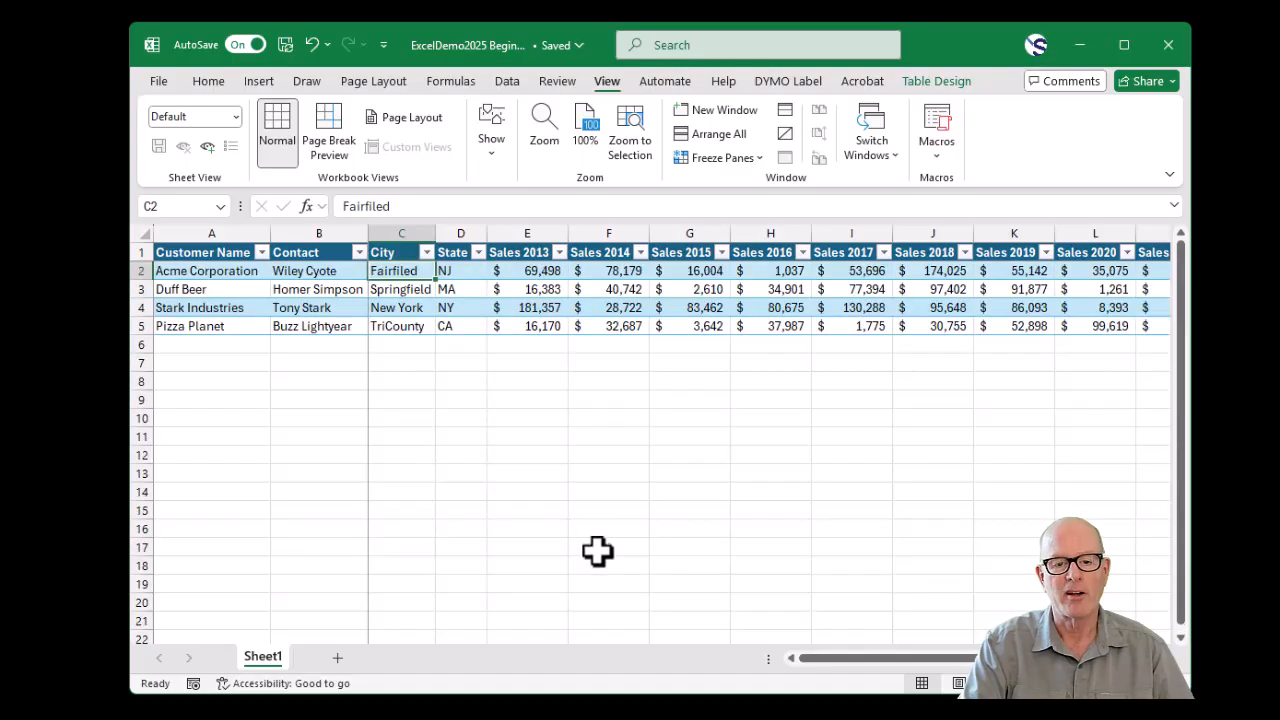
drag(851, 668, 964, 677)
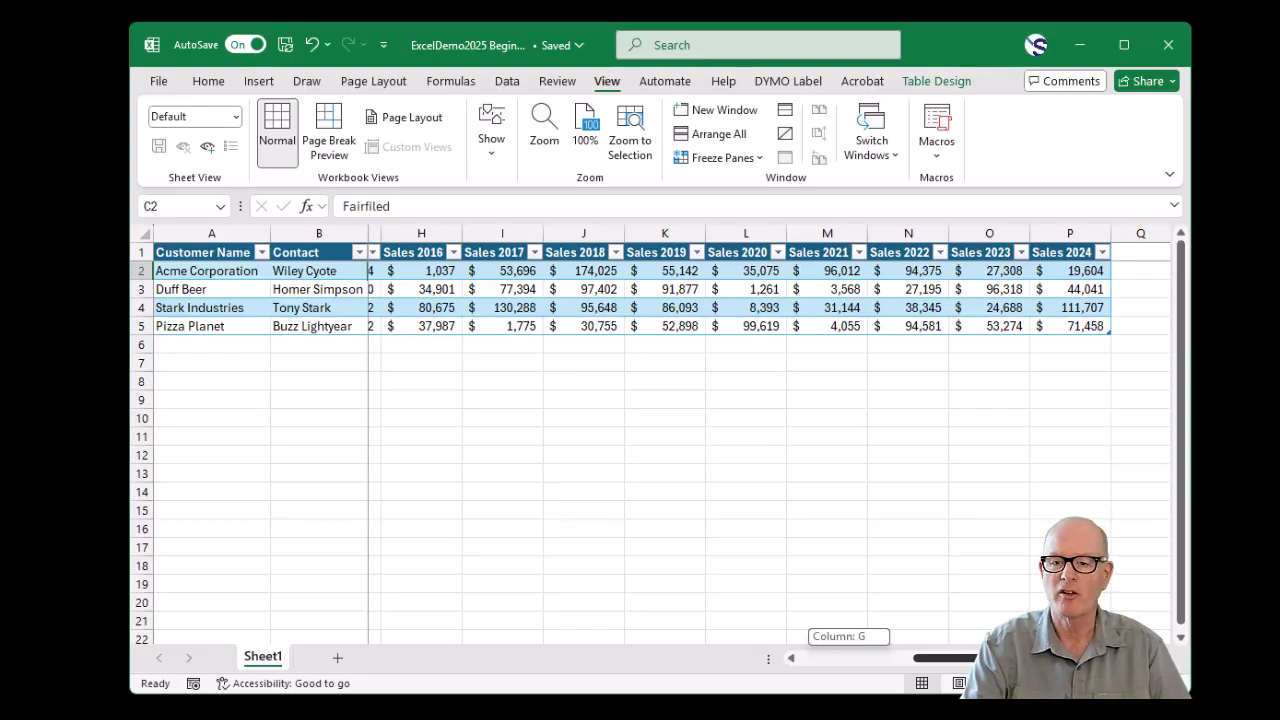
drag(964, 677, 714, 680)
- Add a SUM formula in Q2 totalling Sales 2013 through Sales 2024 for each customer, and autofit column Q
drag(818, 675, 960, 671)
click(1141, 276)
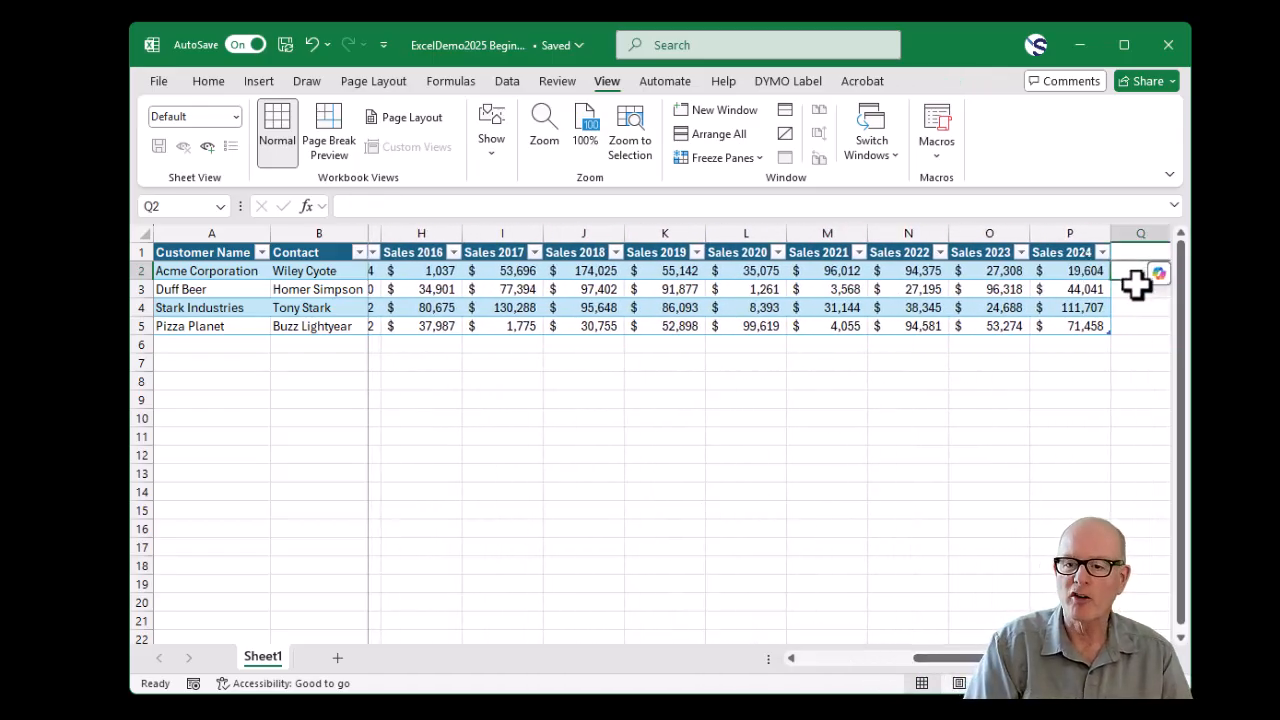
text(=S)
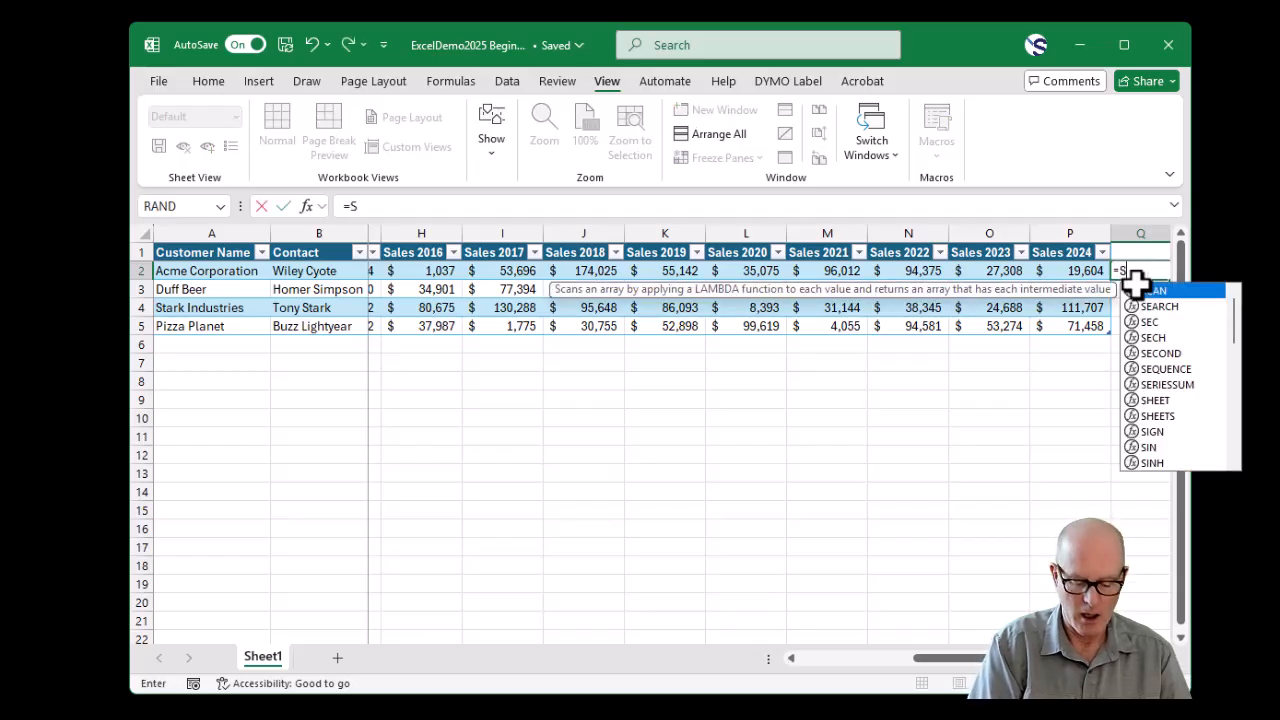
text(um()
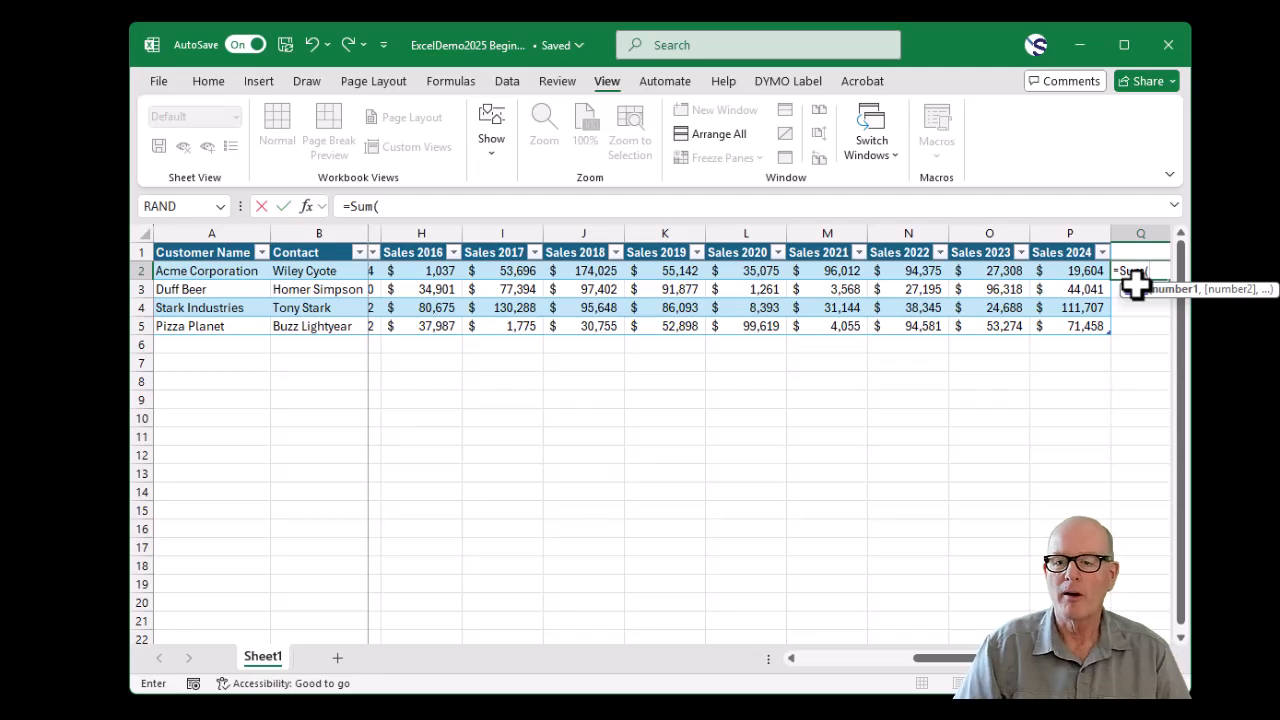
drag(1068, 262, 506, 271)
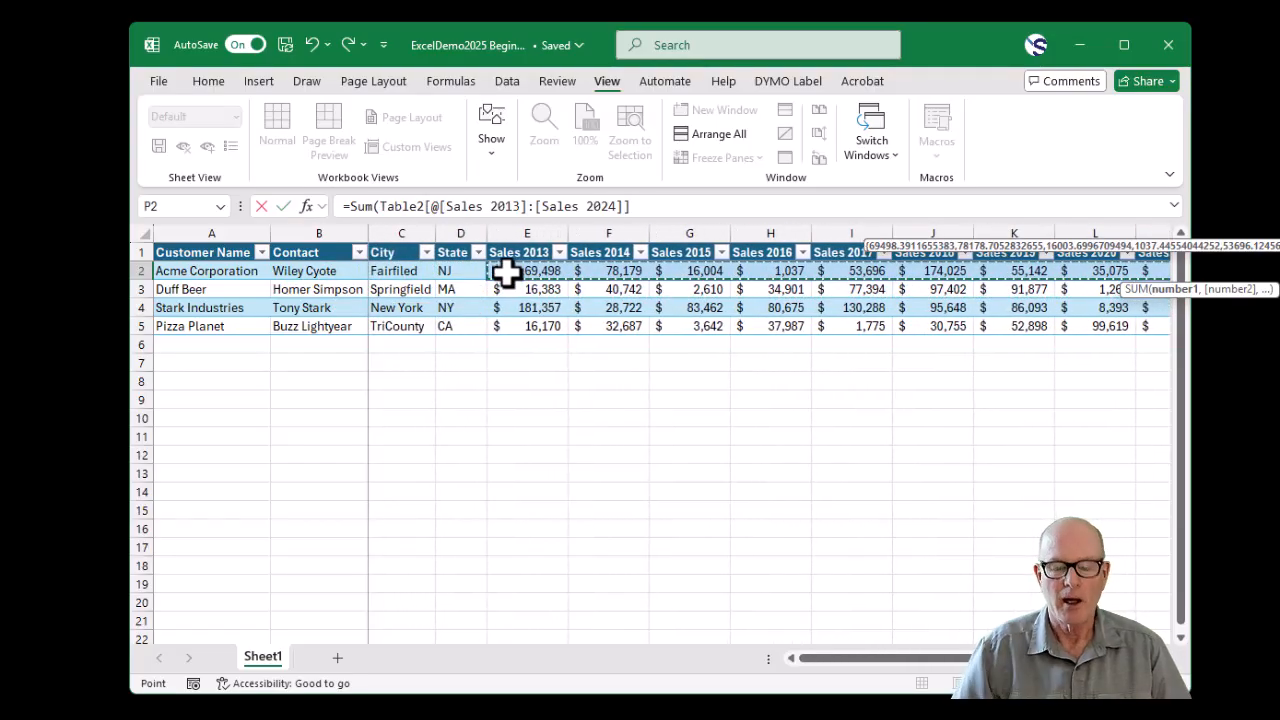
text())
key(Return)
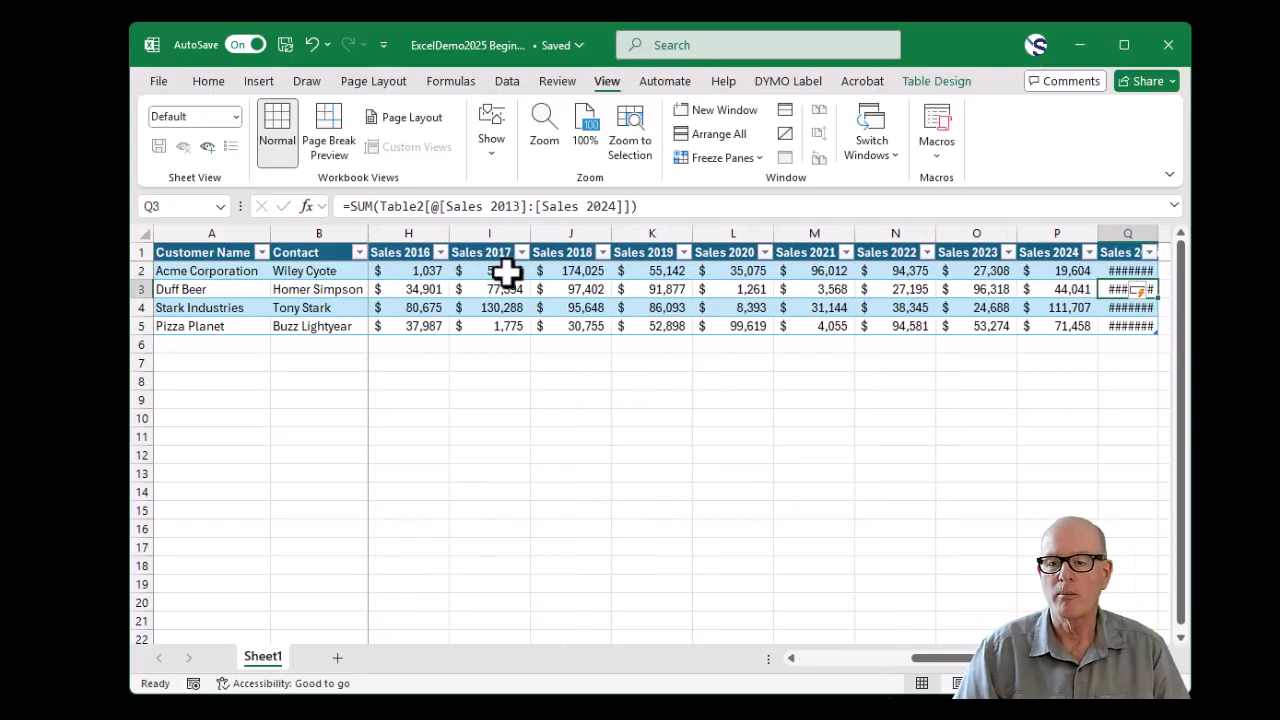
double_click(1158, 232)
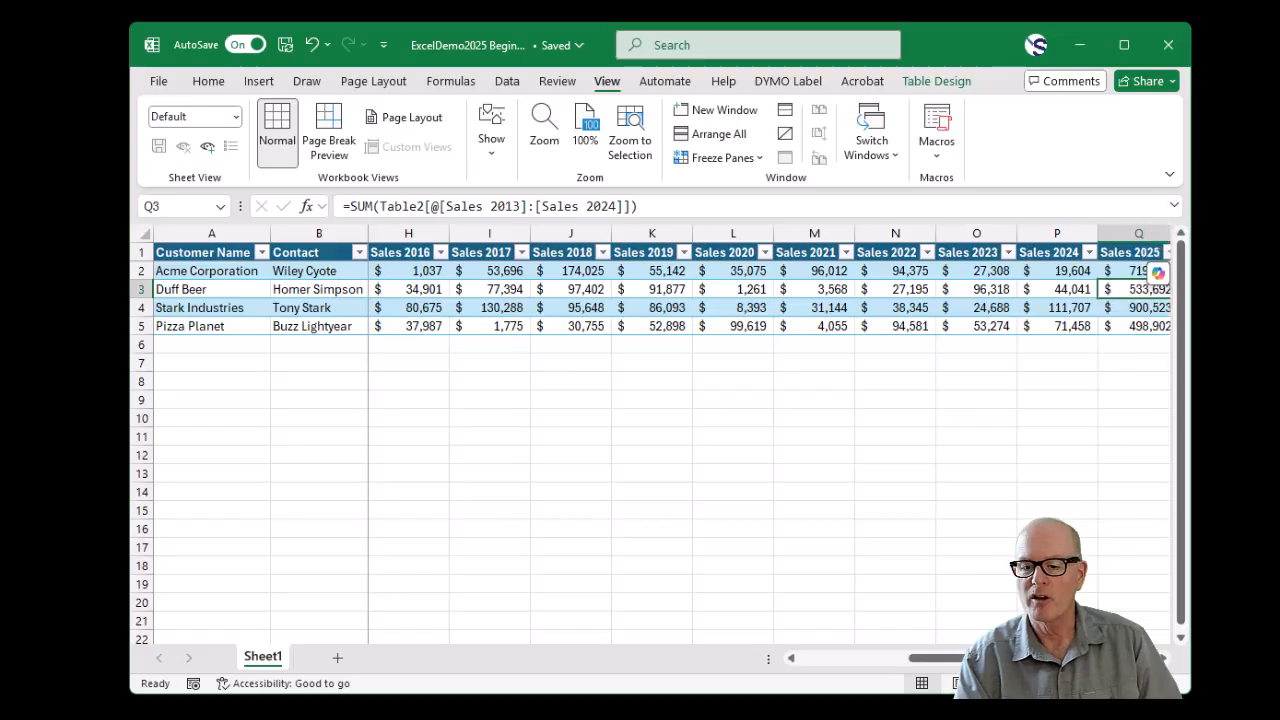
- Rename the header in Q1 as Sales Totals and widen column Q slightly to fit it
scroll(769, 444, right, 1)
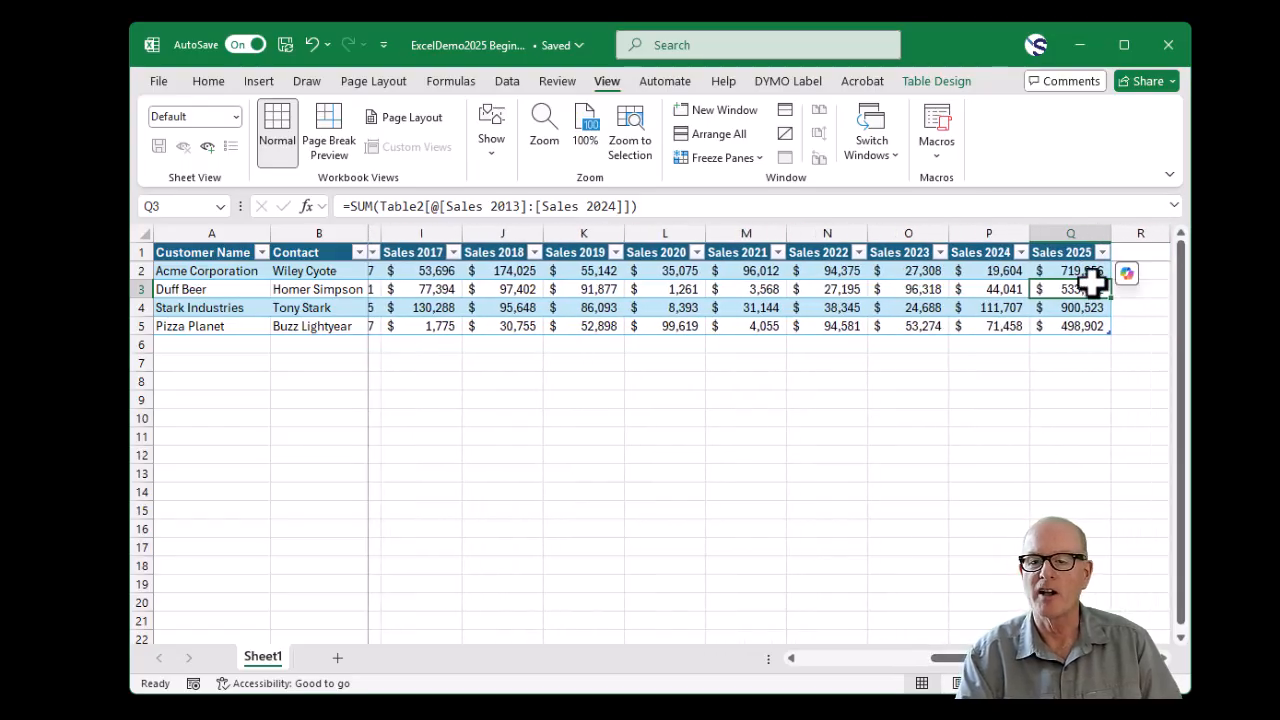
click(1070, 253)
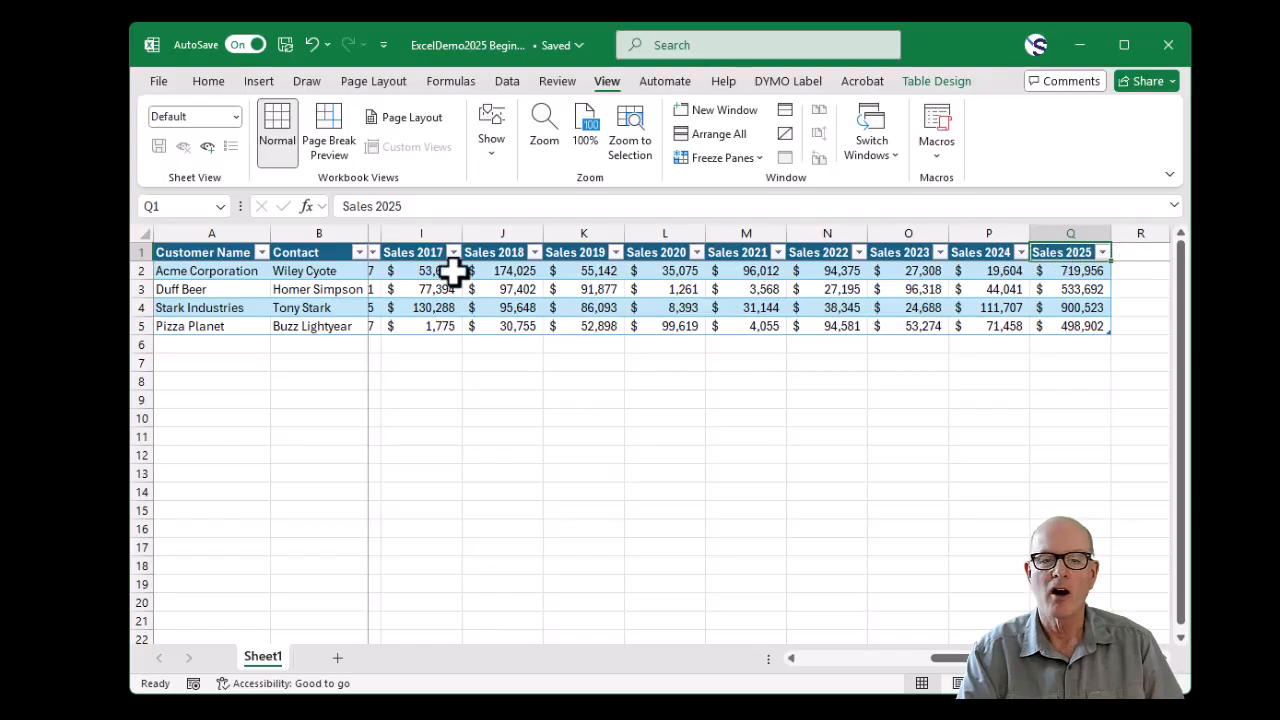
click(375, 207)
drag(375, 207, 449, 210)
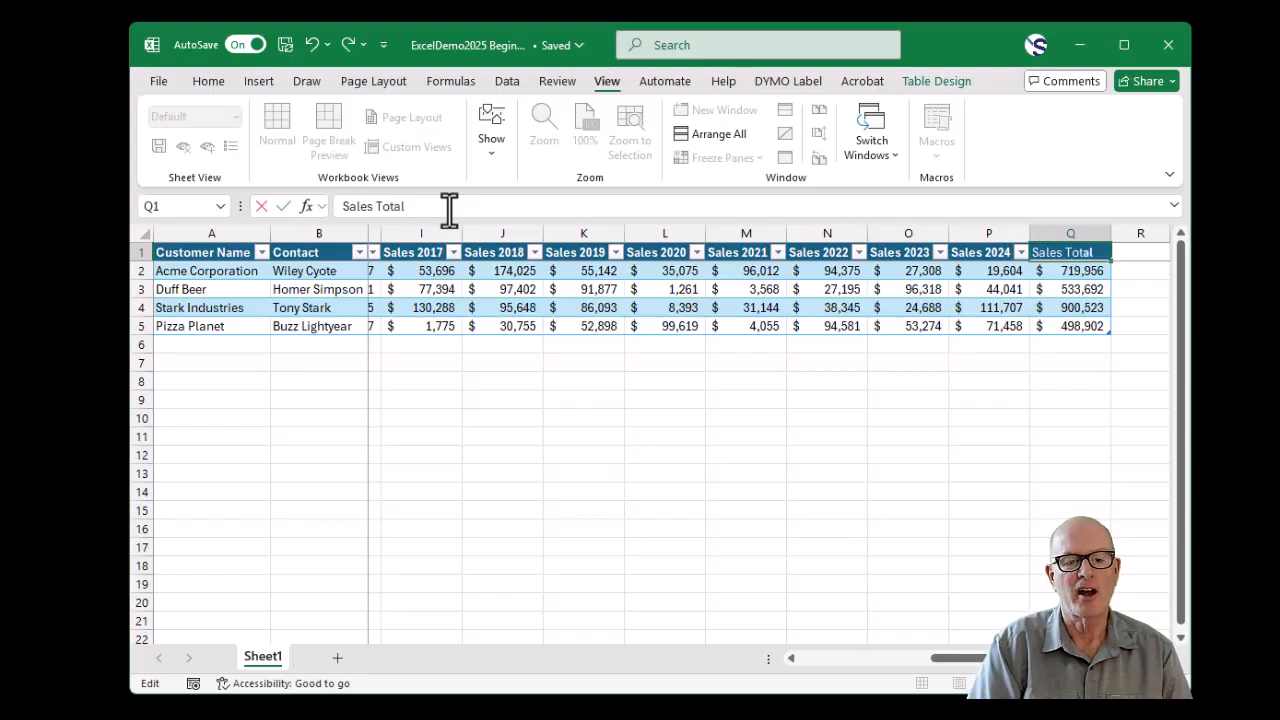
key(Return)
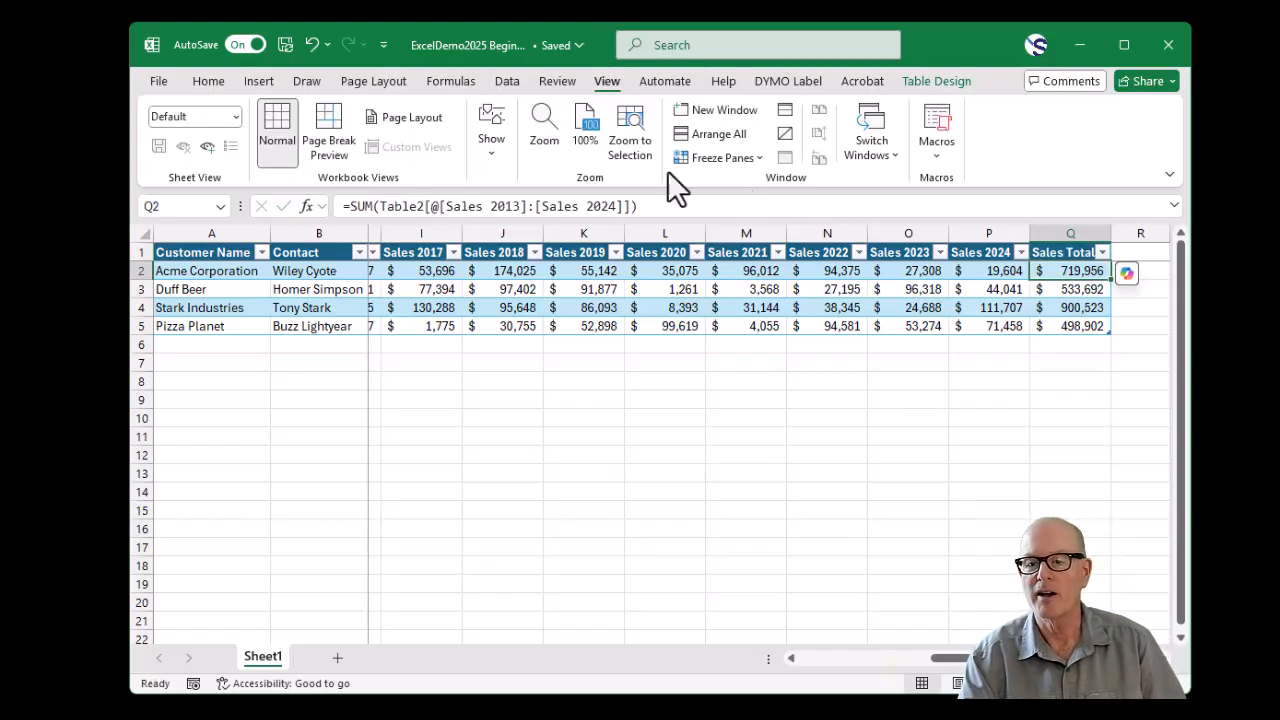
drag(1110, 232, 1120, 232)
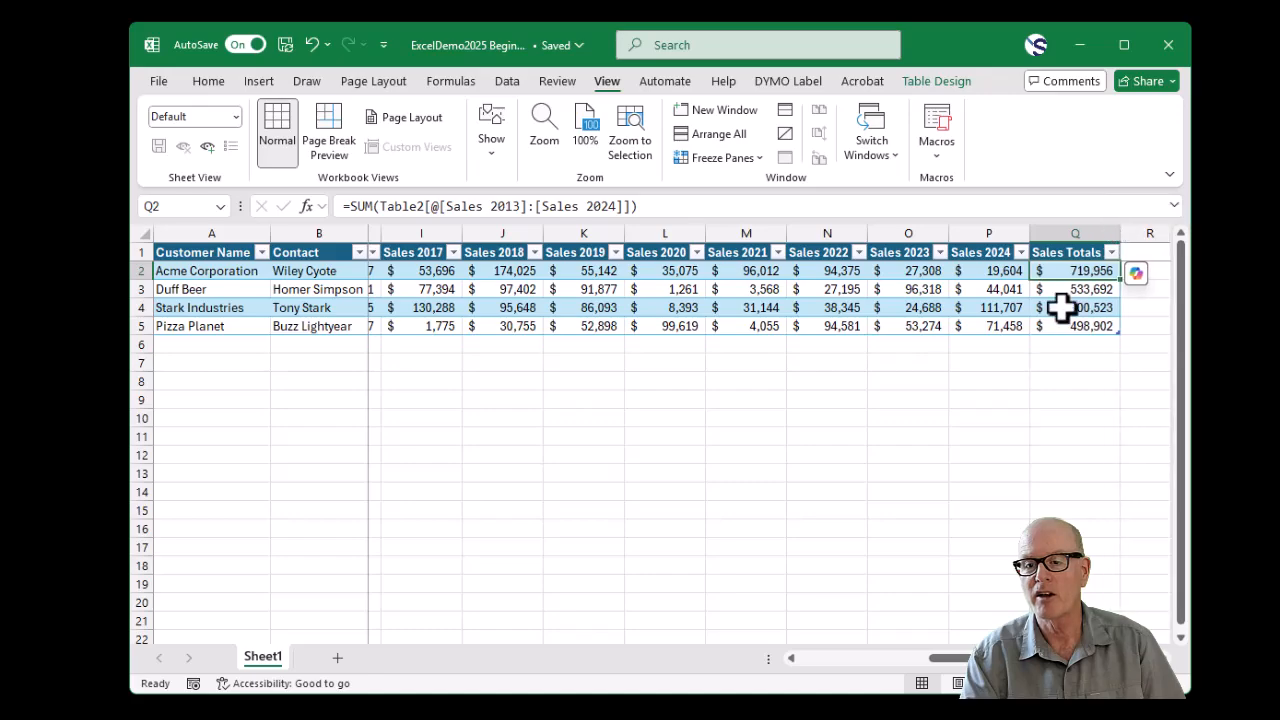
- Add an AVERAGE formula in R2 covering Sales 2013 through Sales 2024 for each customer, and autofit column R
click(1159, 271)
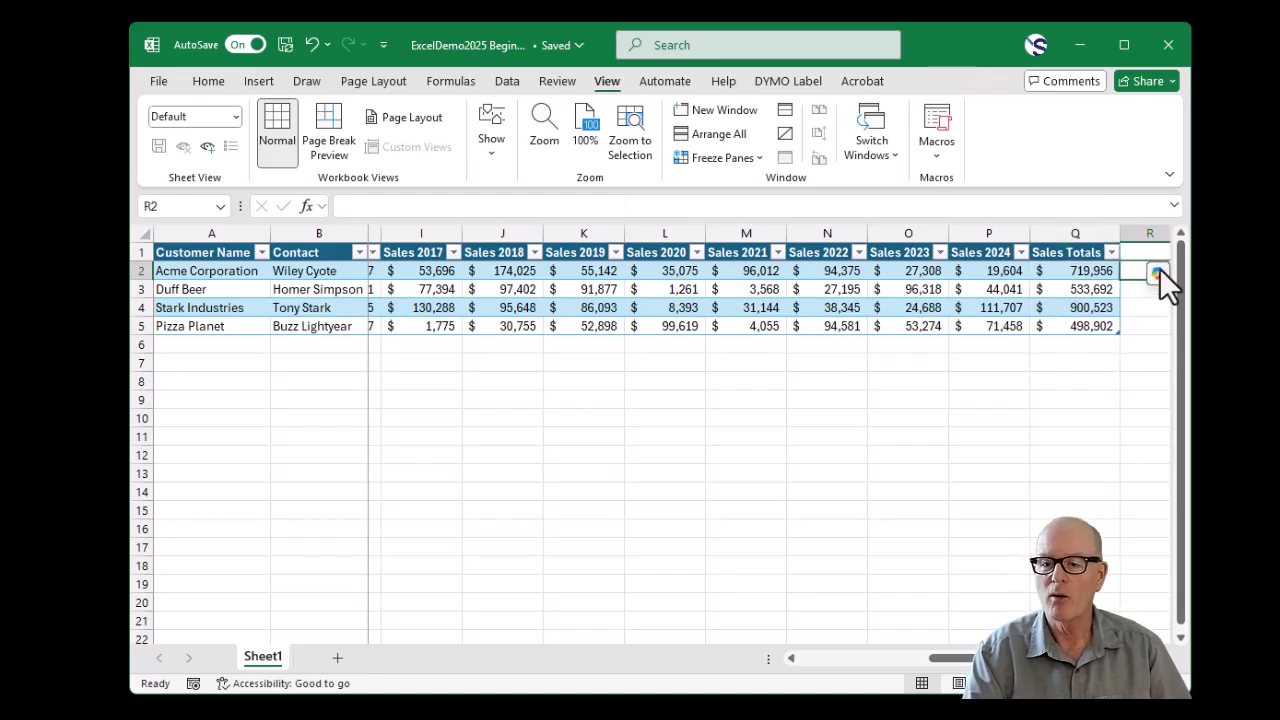
text(=average()
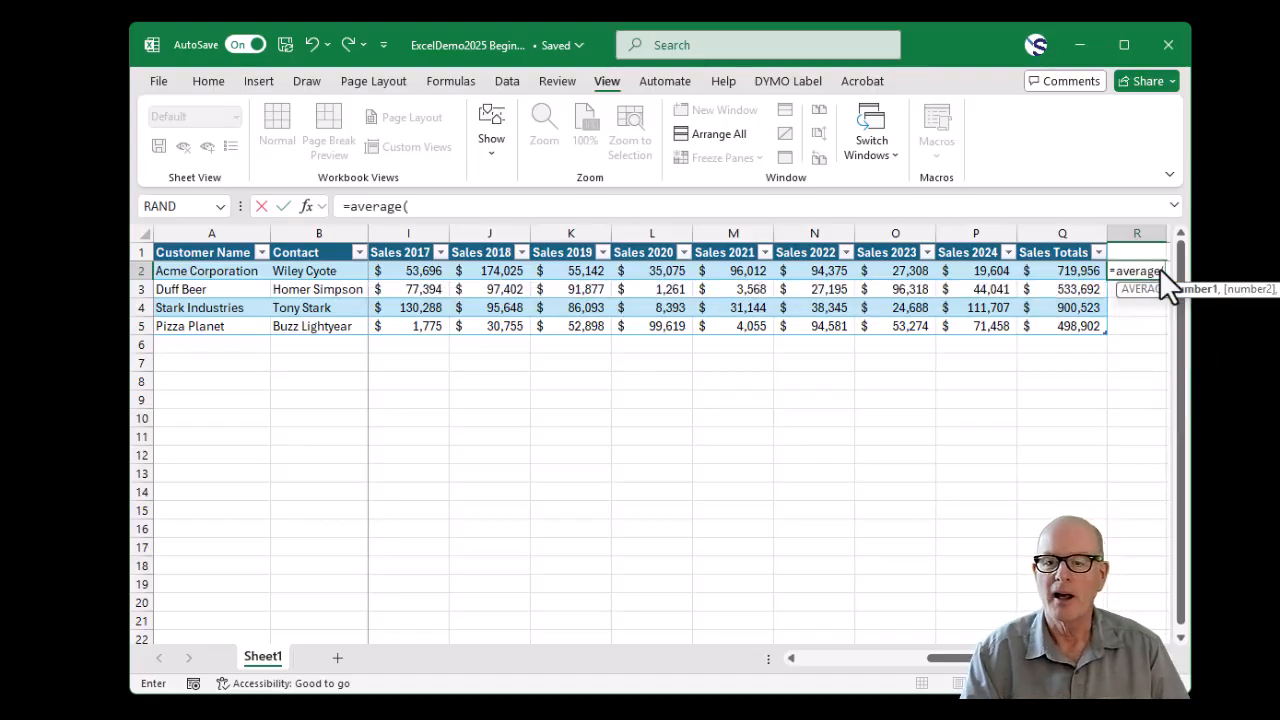
drag(974, 272, 526, 271)
key(Return)
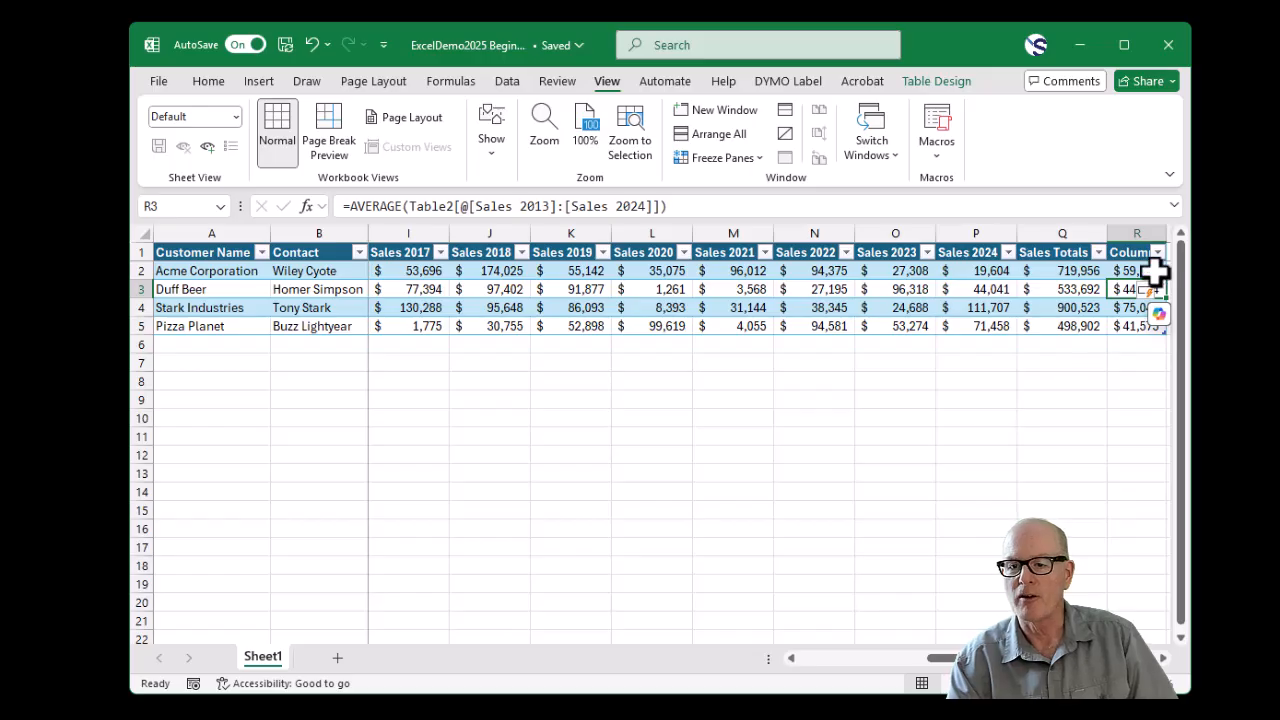
double_click(1167, 233)
- Rename the header in R1 as Averages
click(1129, 257)
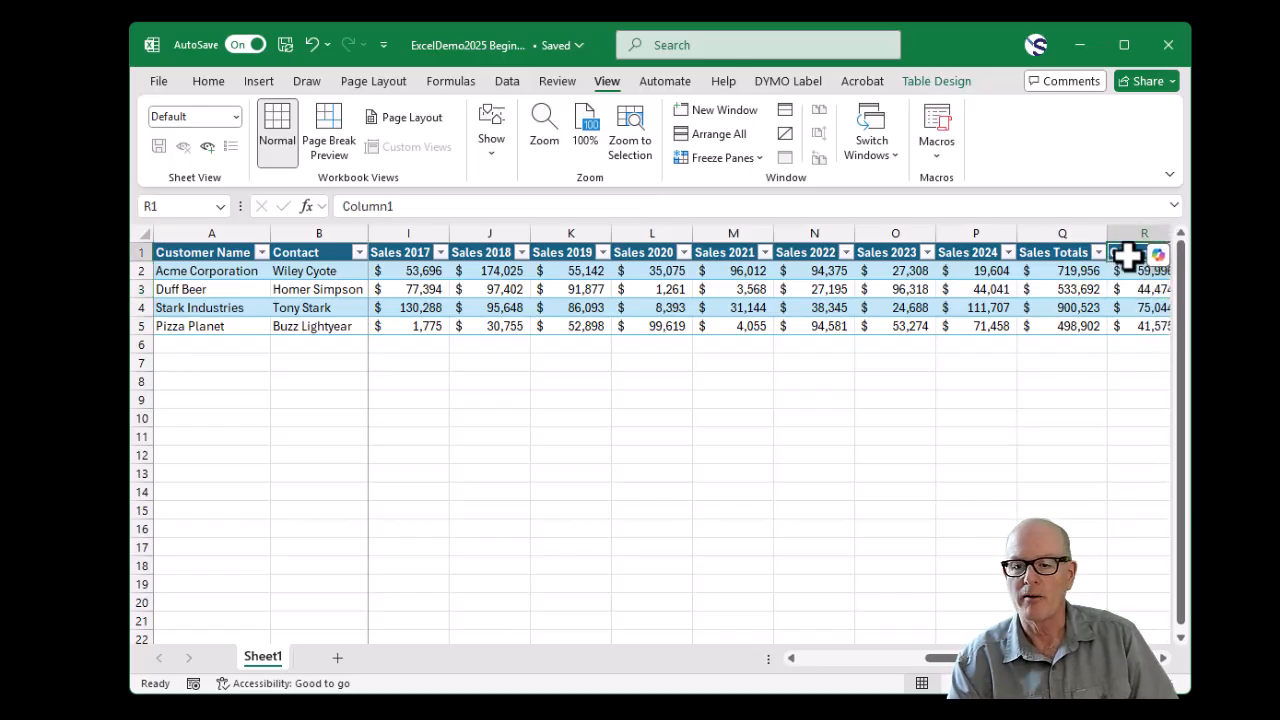
drag(443, 202, 266, 212)
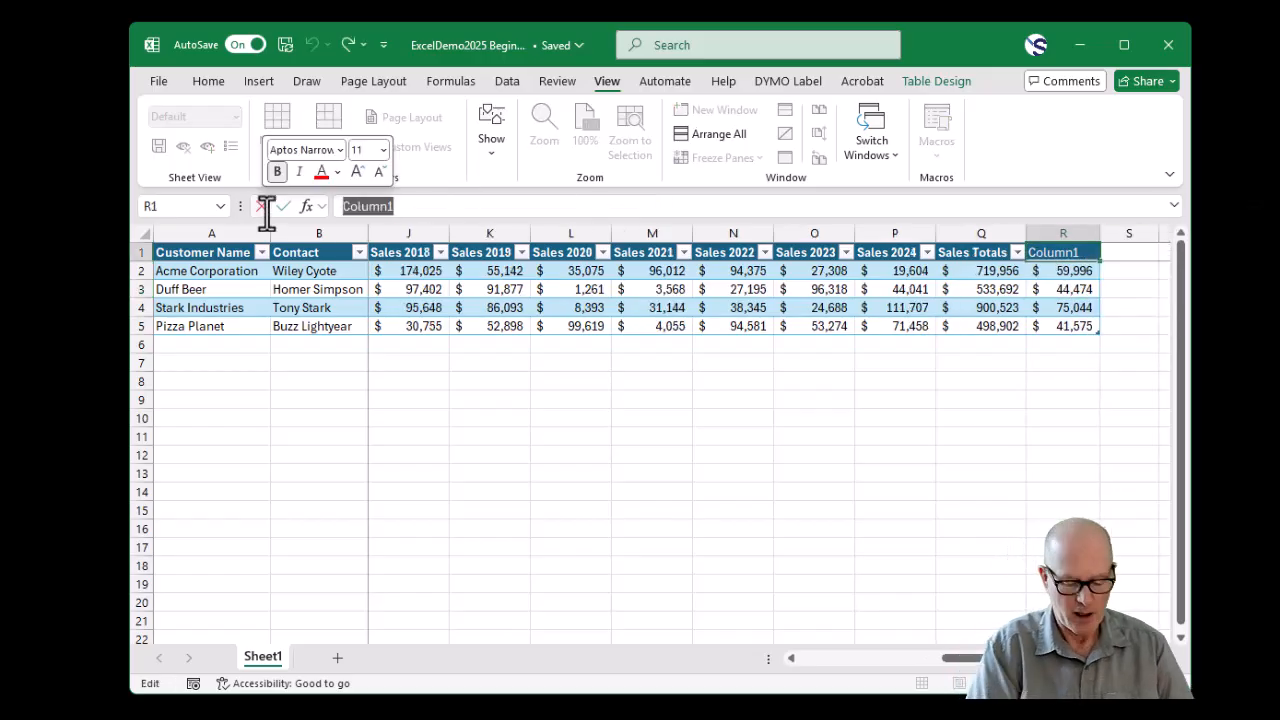
text(Averages)
key(Return)
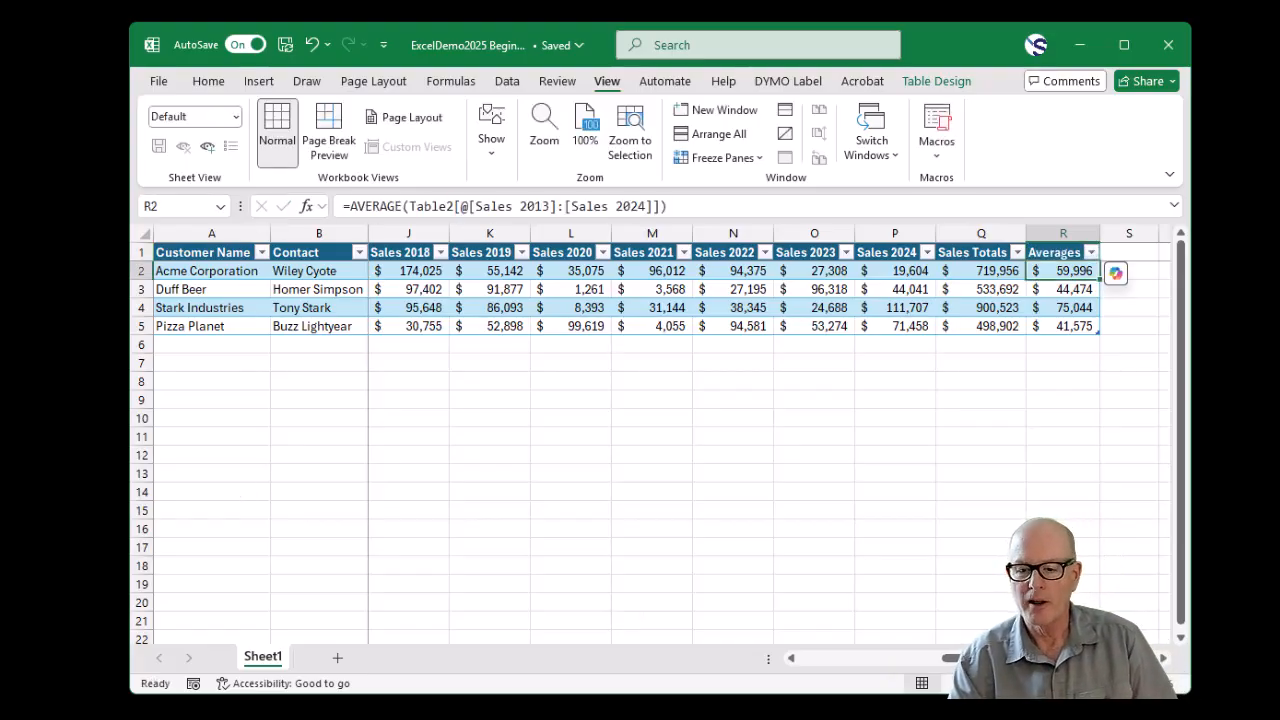
drag(1015, 657, 451, 663)
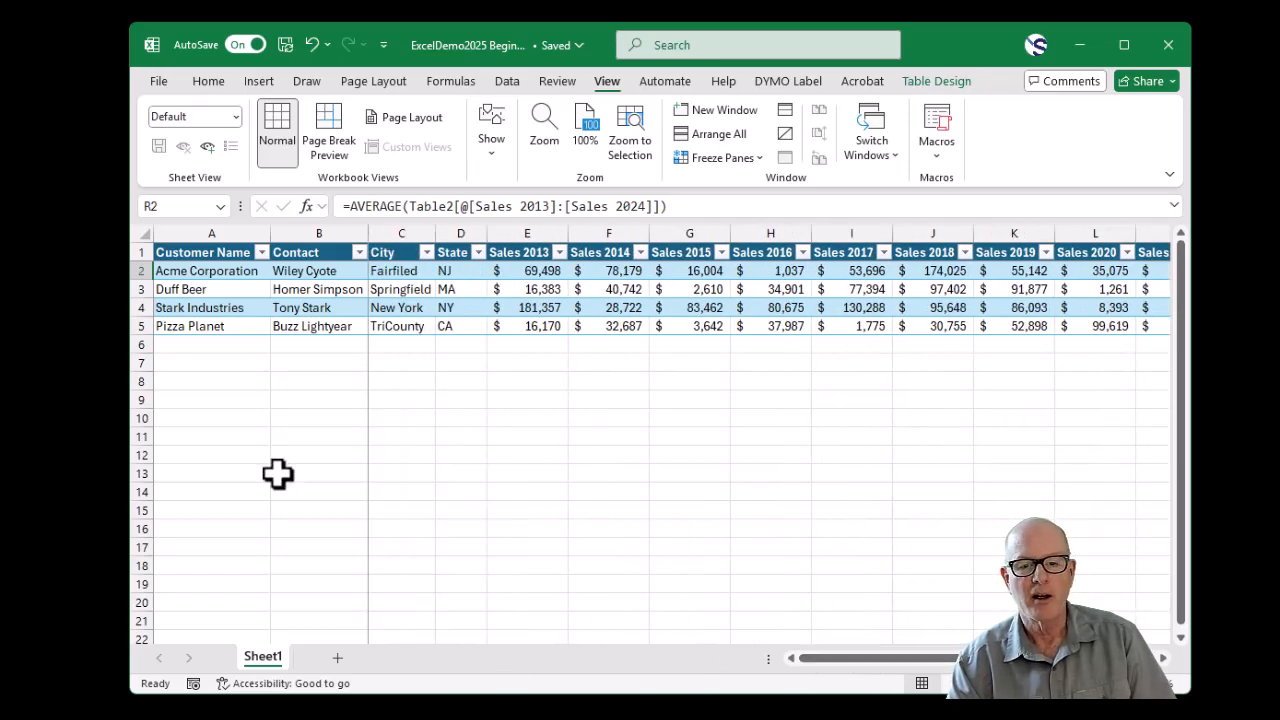